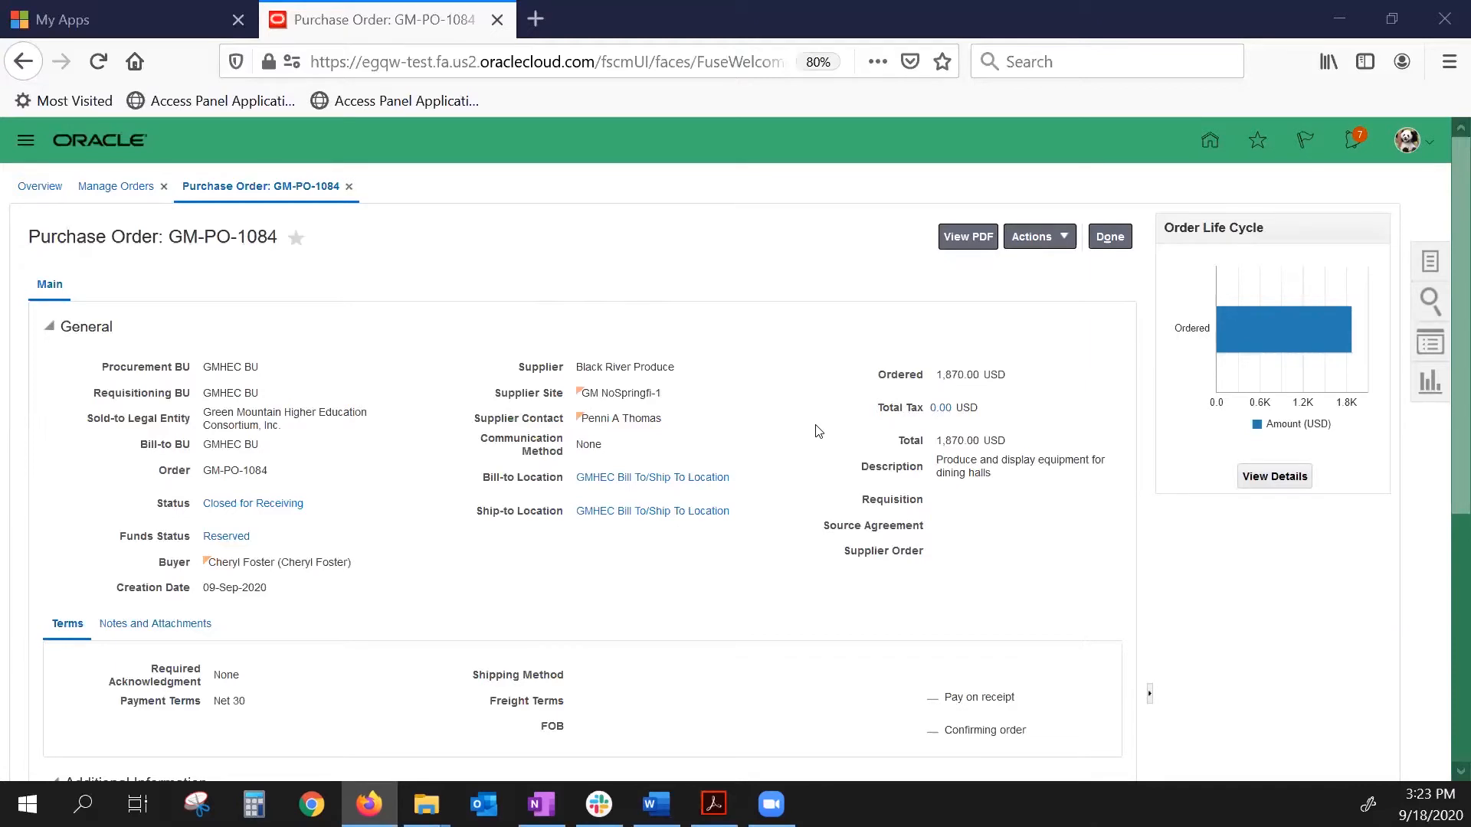
Review the purchase order's terms and its lines, including quantities and prices
scroll(816, 431, down, 5)
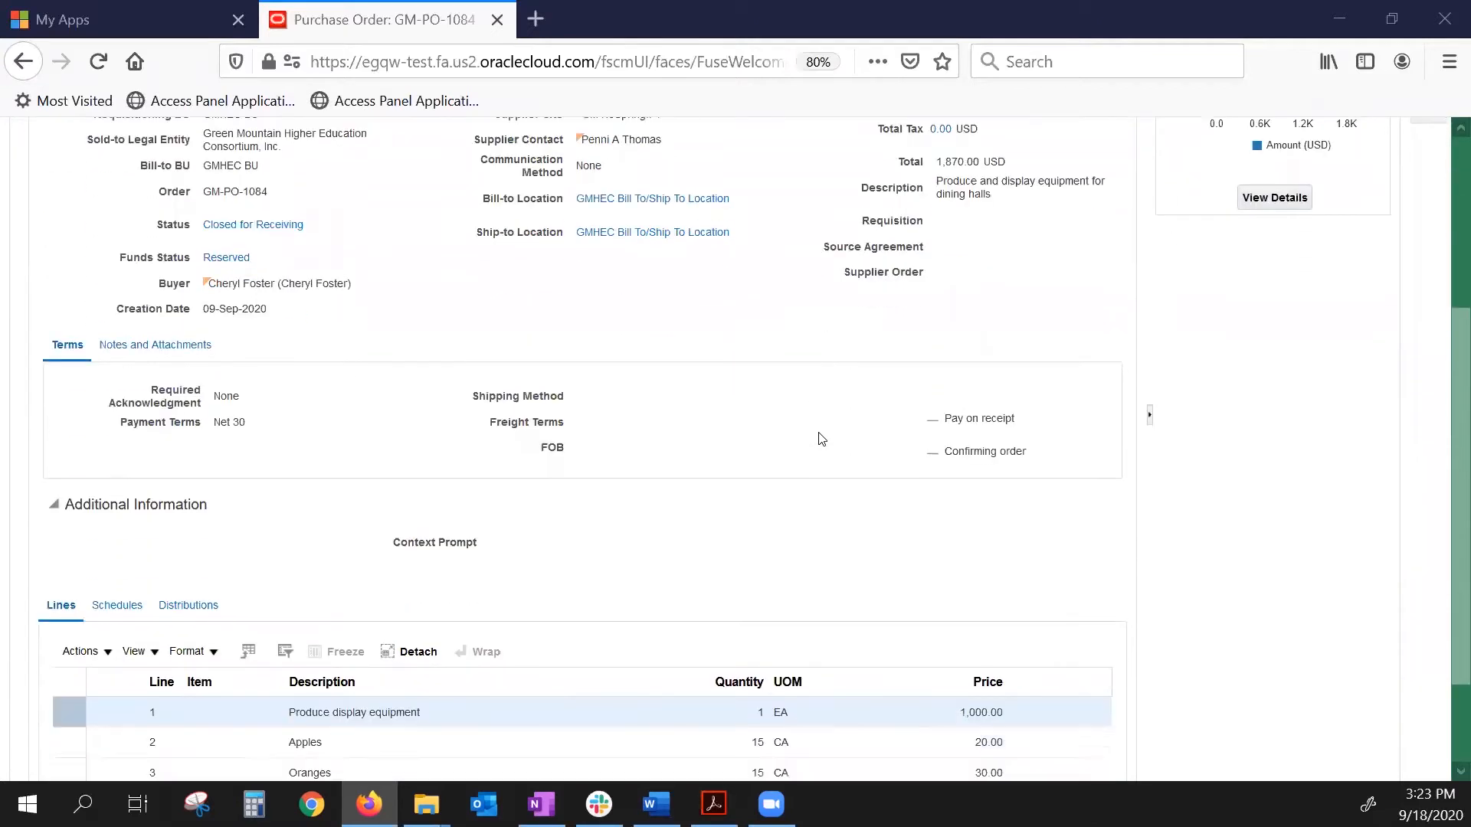
scroll(819, 437, down, 1)
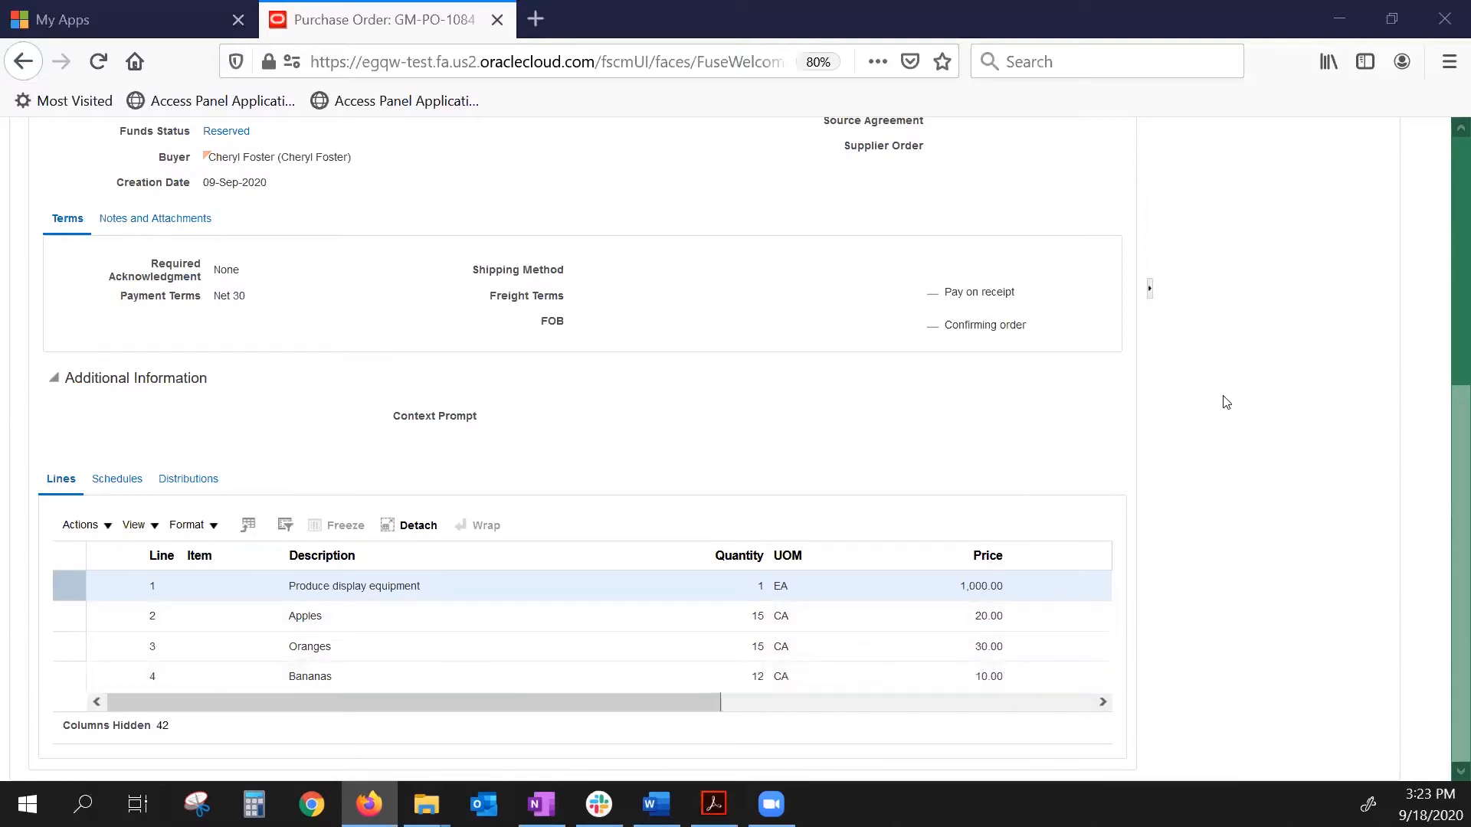
scroll(1138, 387, up, 3)
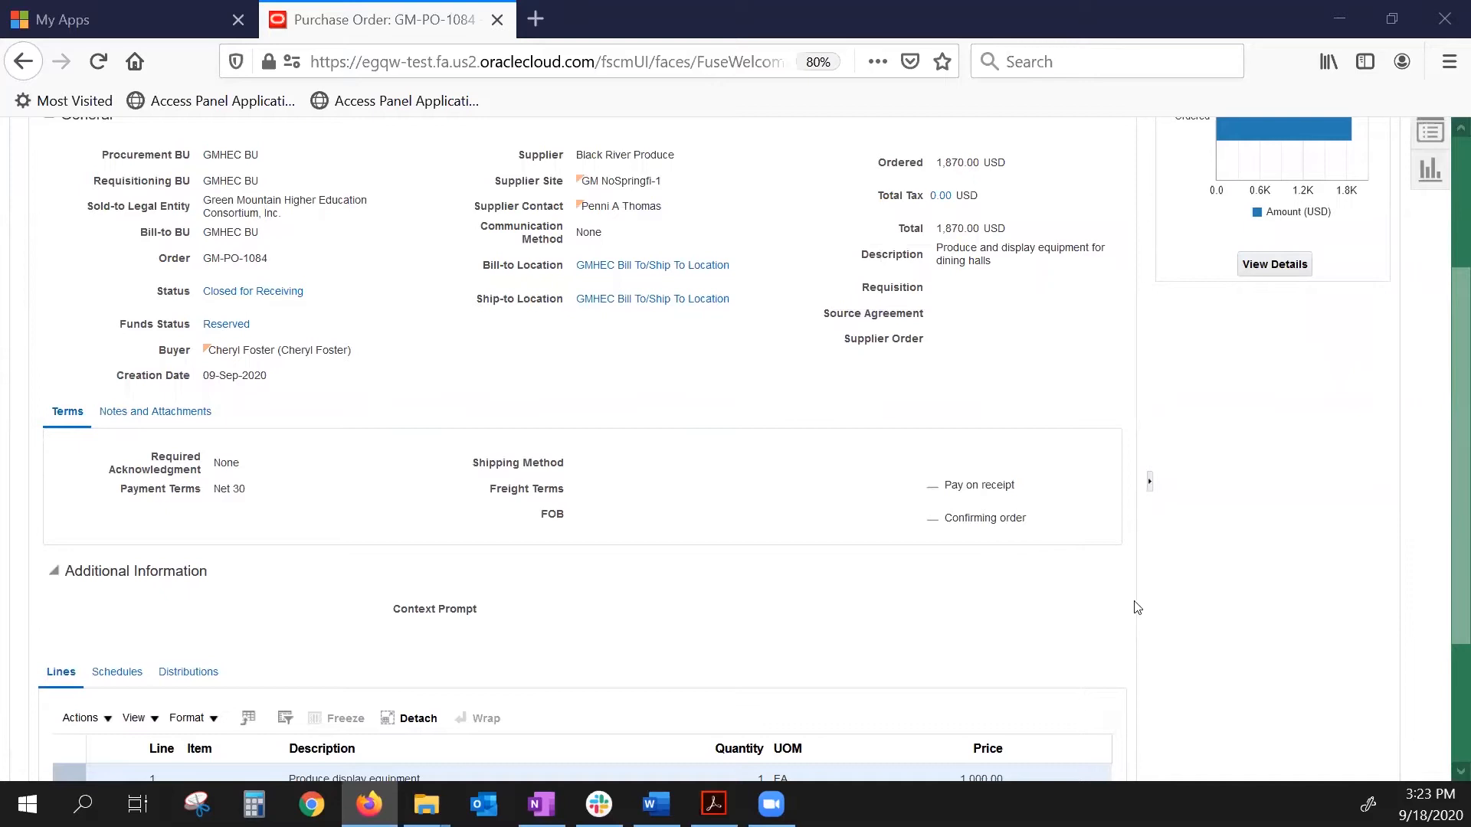
Switch to Acrobat and examine the Black River Produce invoice's billed quantities, prices and total due
click(714, 804)
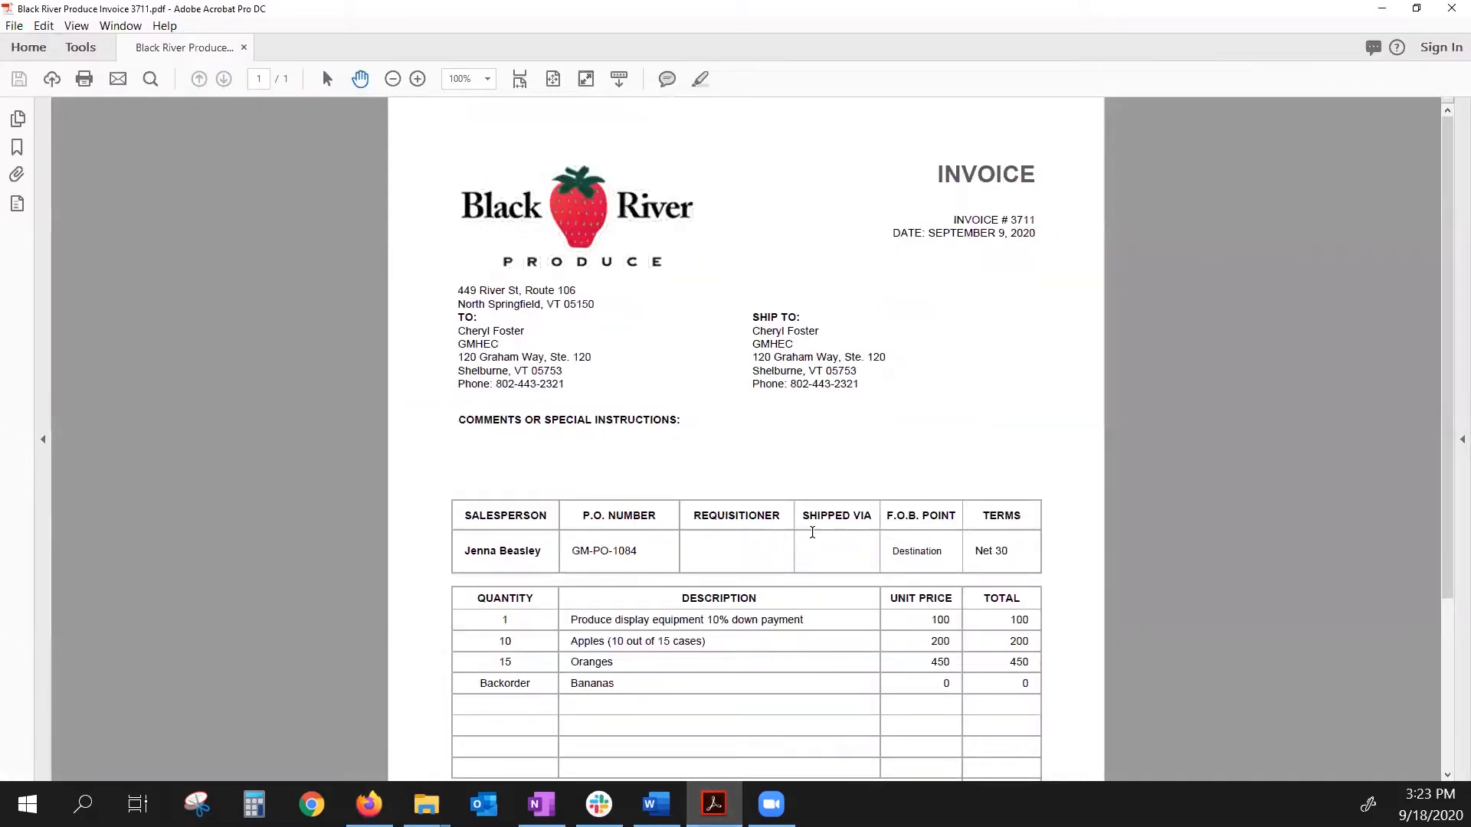
scroll(793, 544, down, 1)
scroll(777, 567, down, 1)
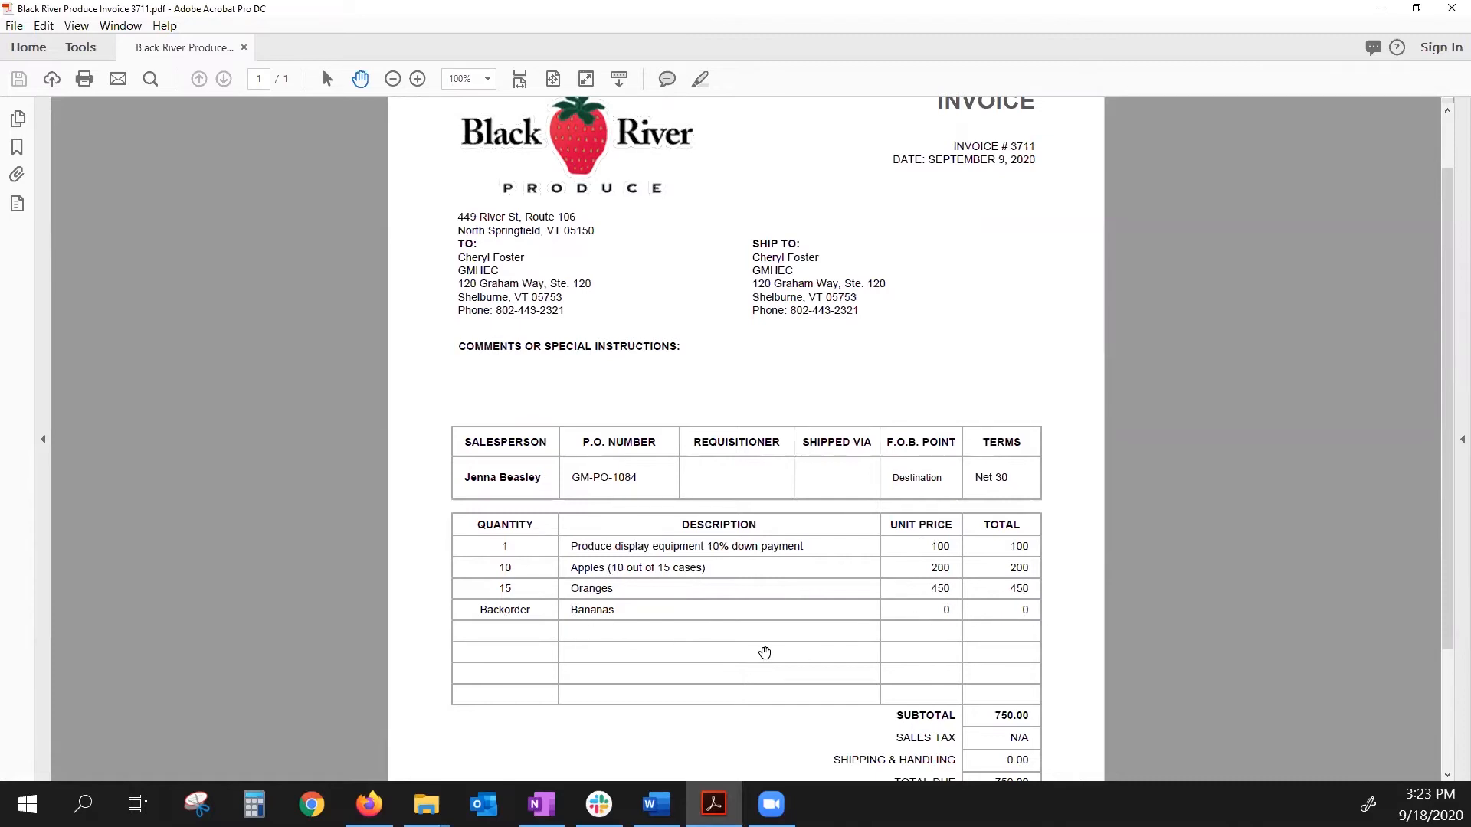
scroll(706, 441, down, 2)
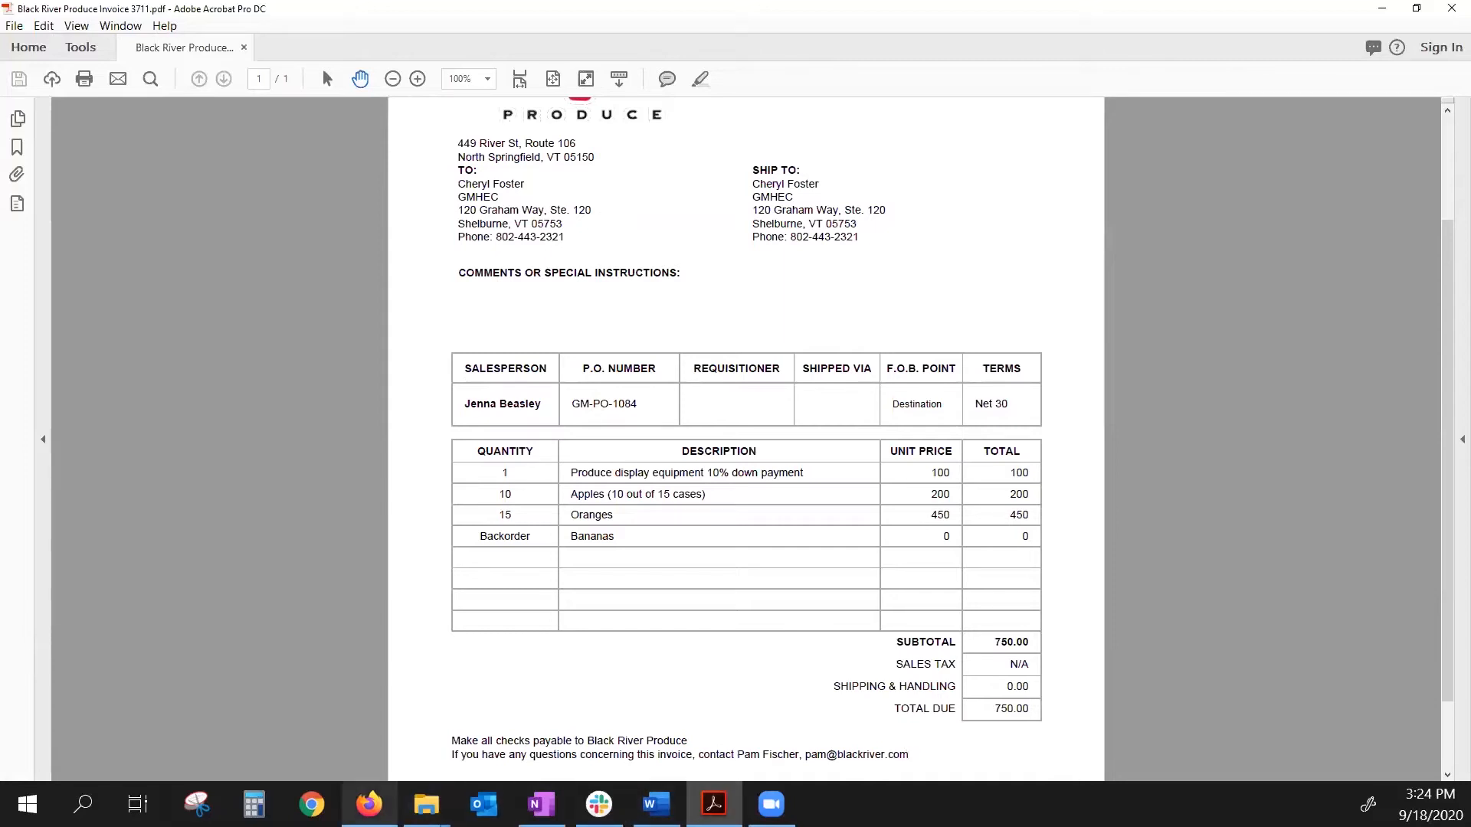
Return to Oracle in Firefox, open the Payables Invoices work area from the home page and start a new invoice
mouse_move(369, 805)
click(387, 751)
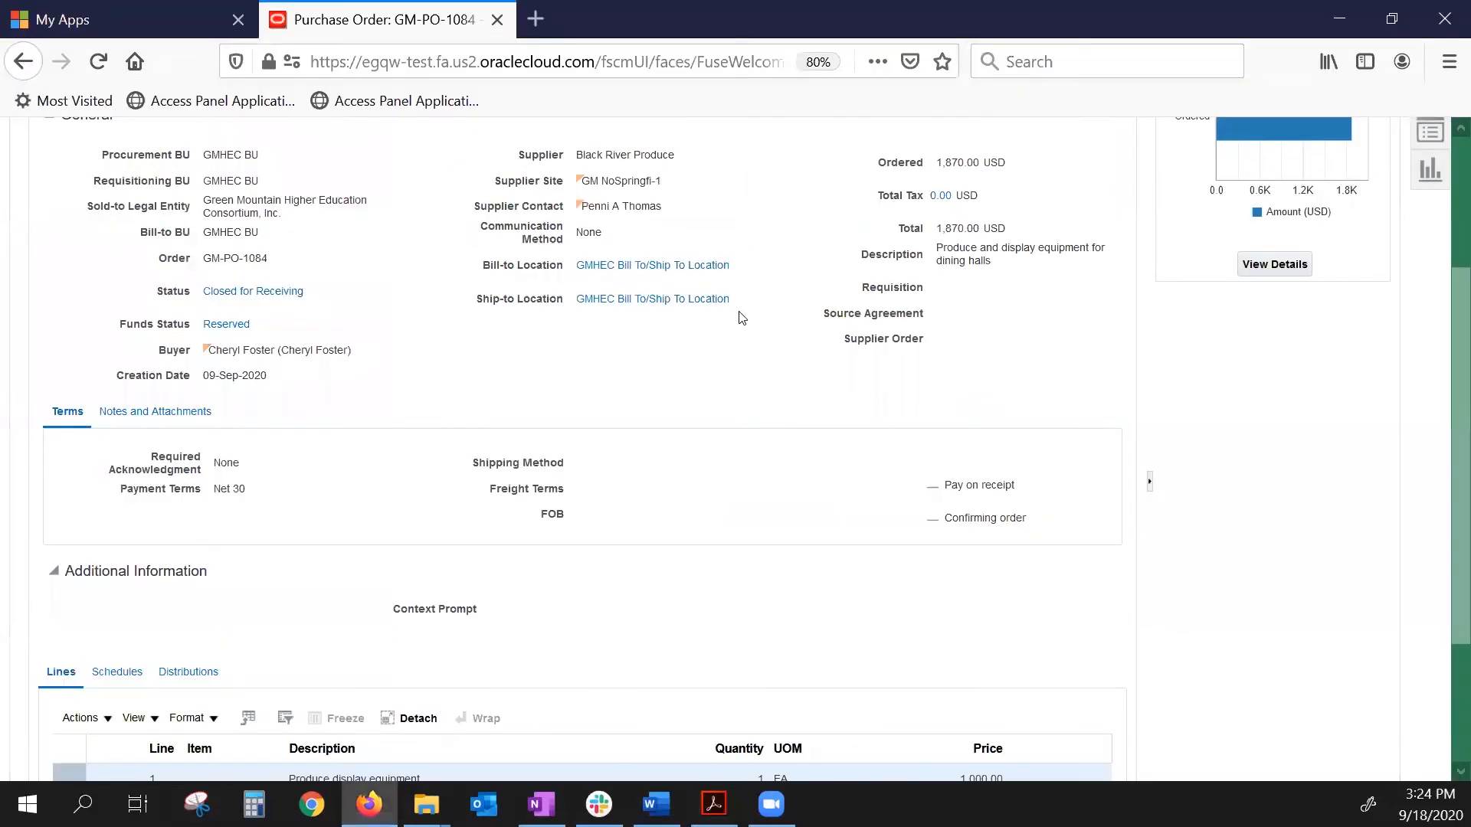
scroll(739, 315, up, 3)
click(1209, 142)
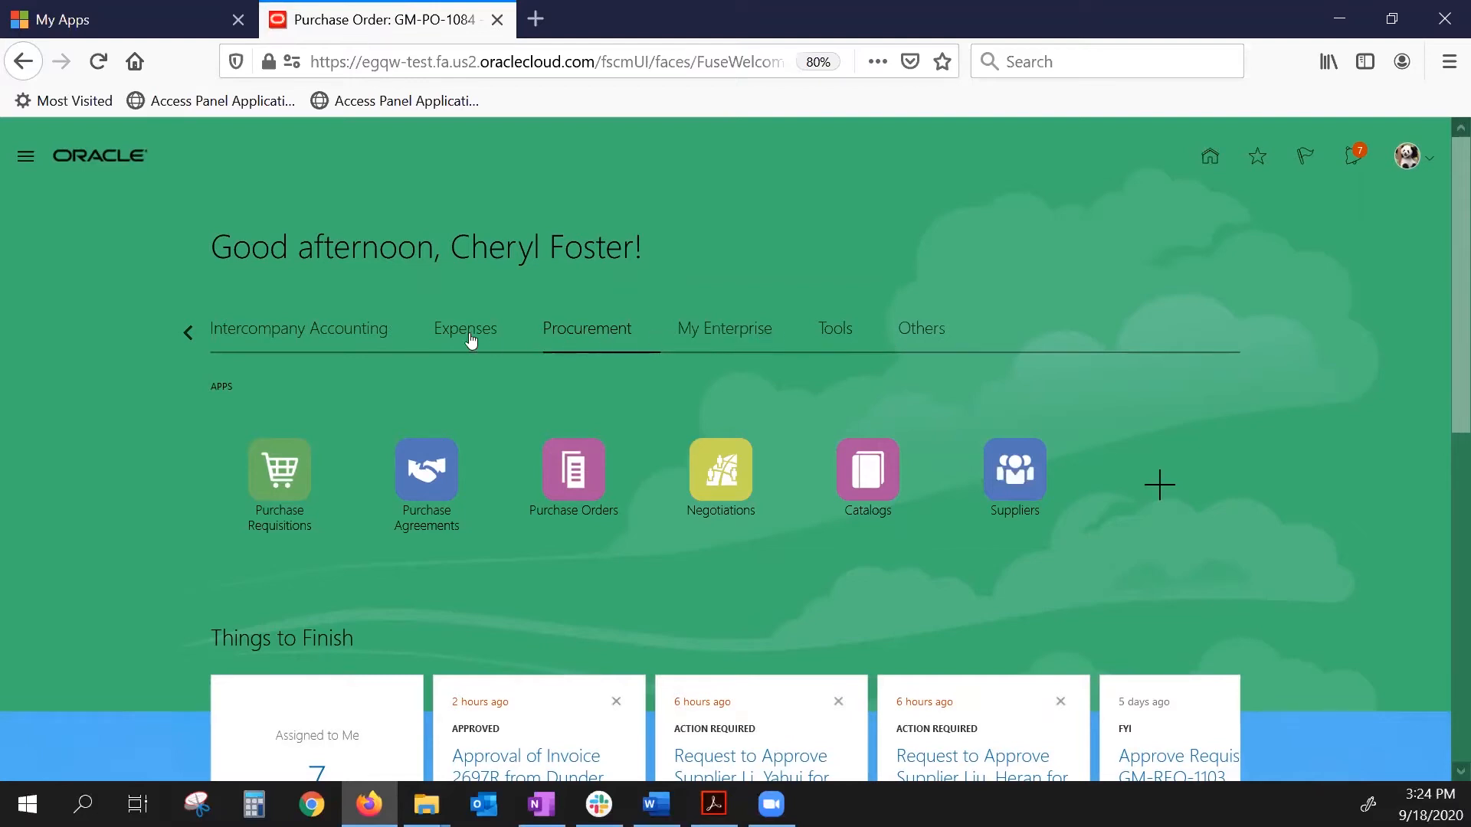
click(189, 334)
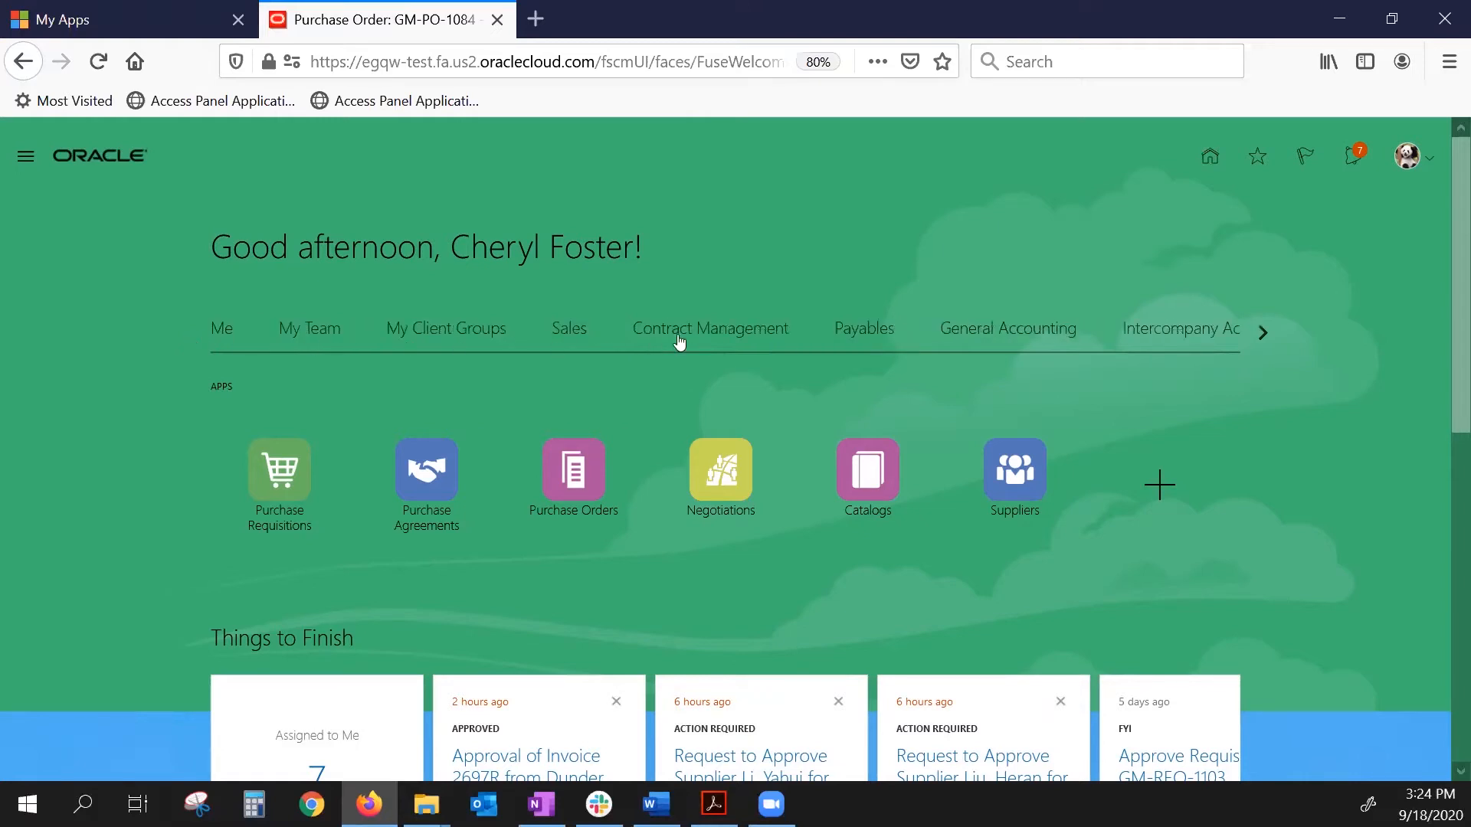
click(859, 332)
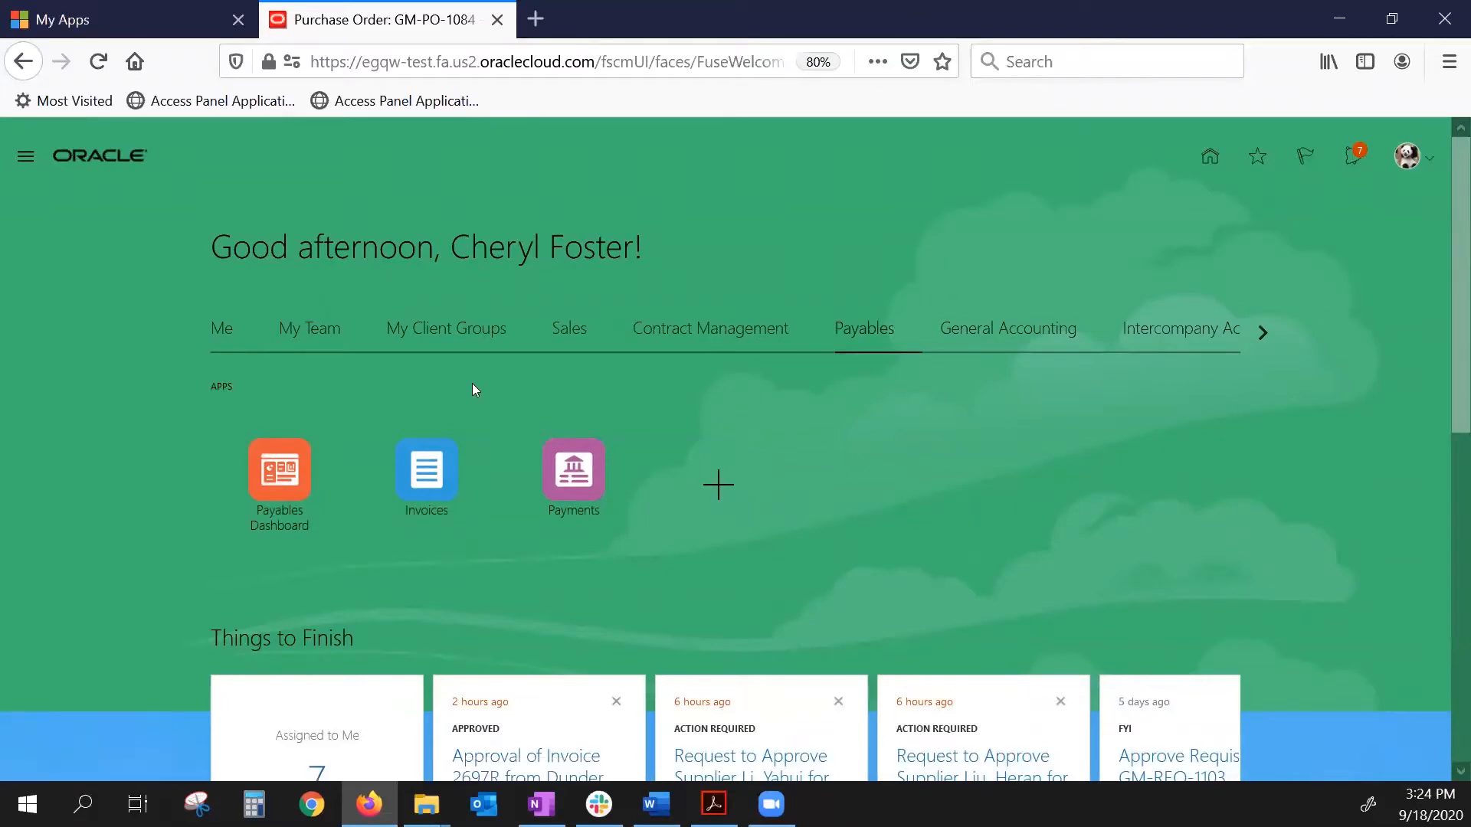
click(411, 466)
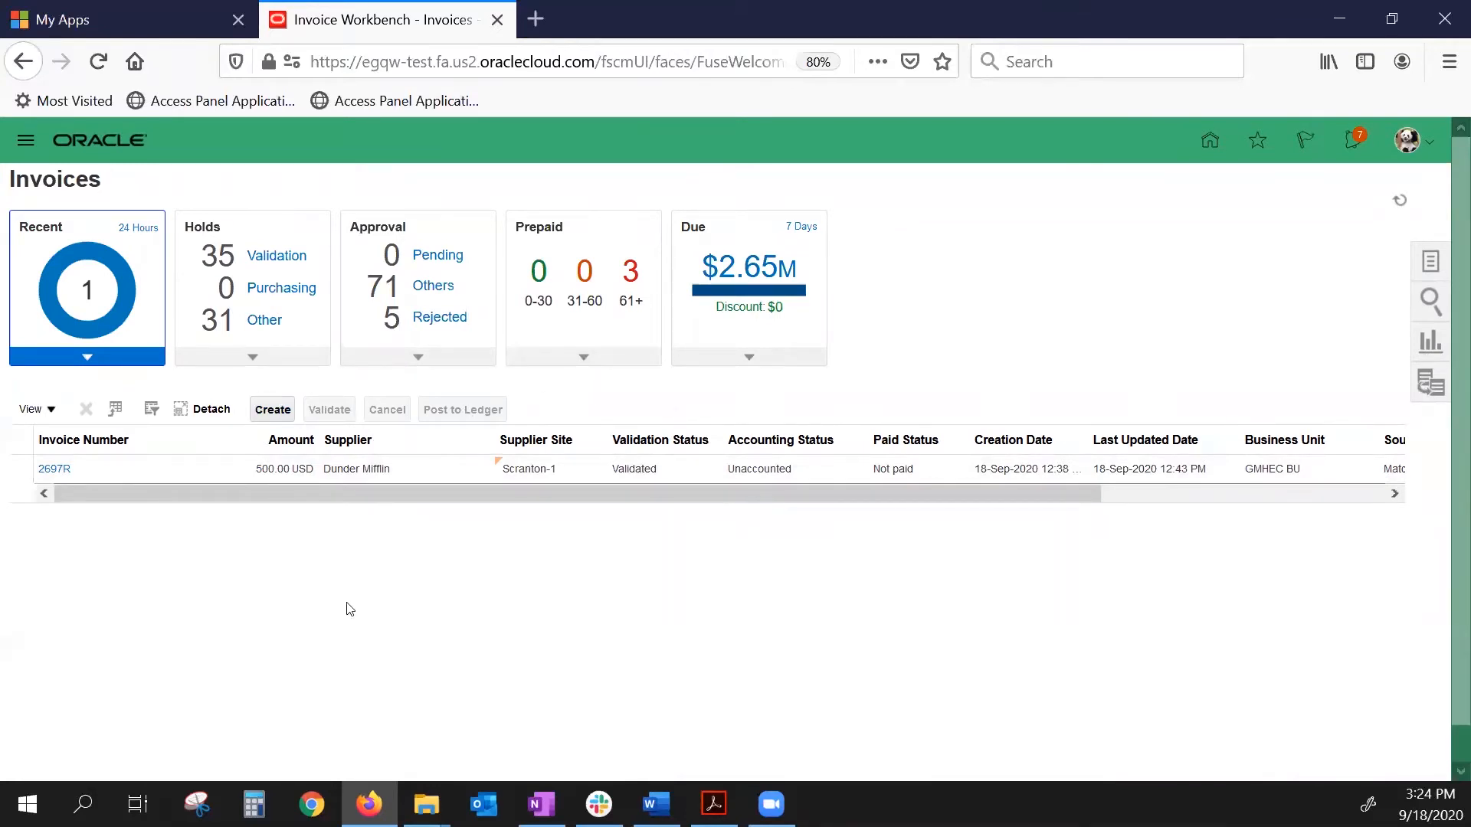
click(273, 412)
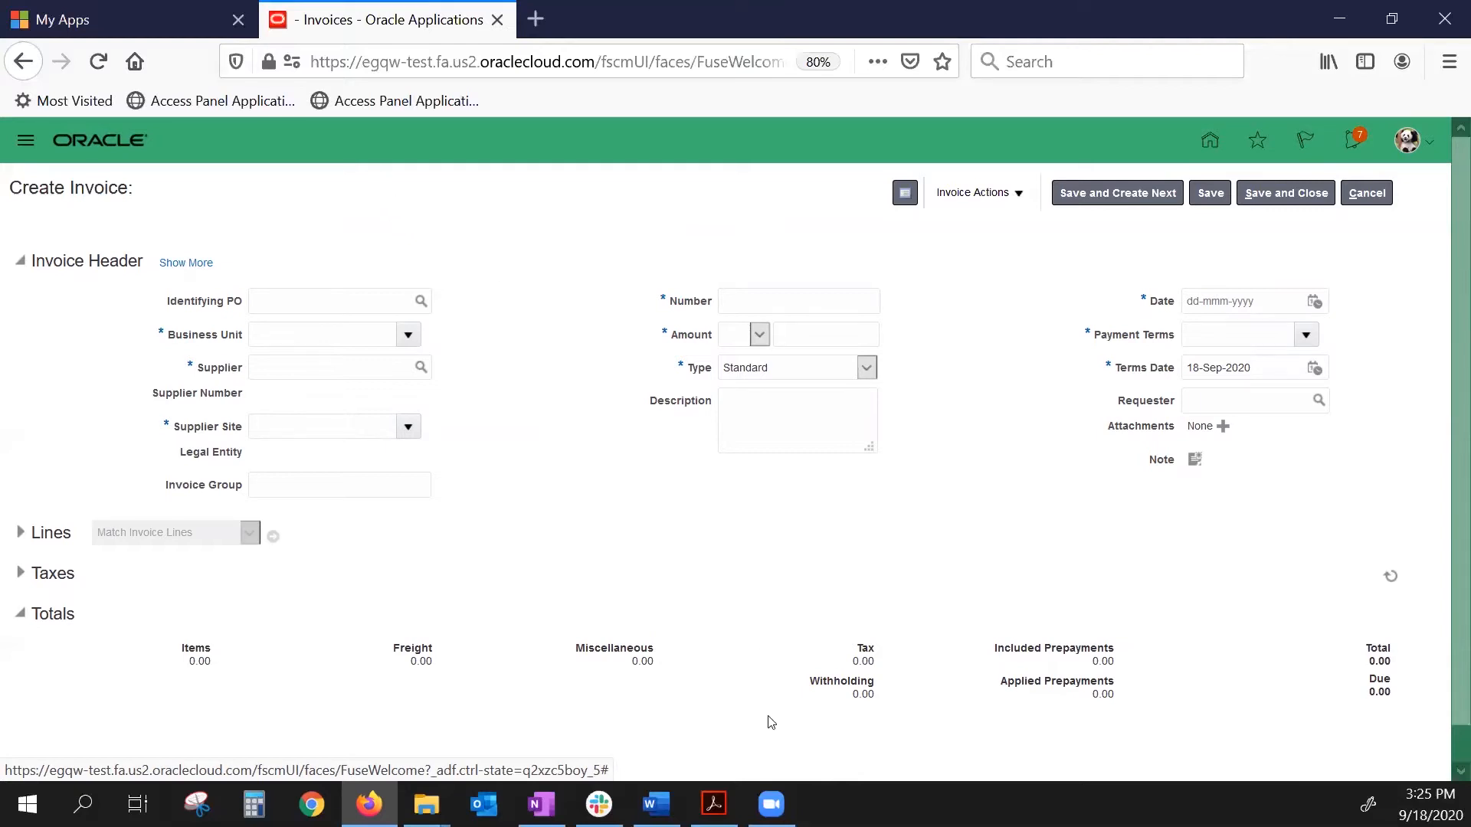
Check the purchase order number on the PDF invoice and enter it as the new invoice's Identifying PO
click(714, 803)
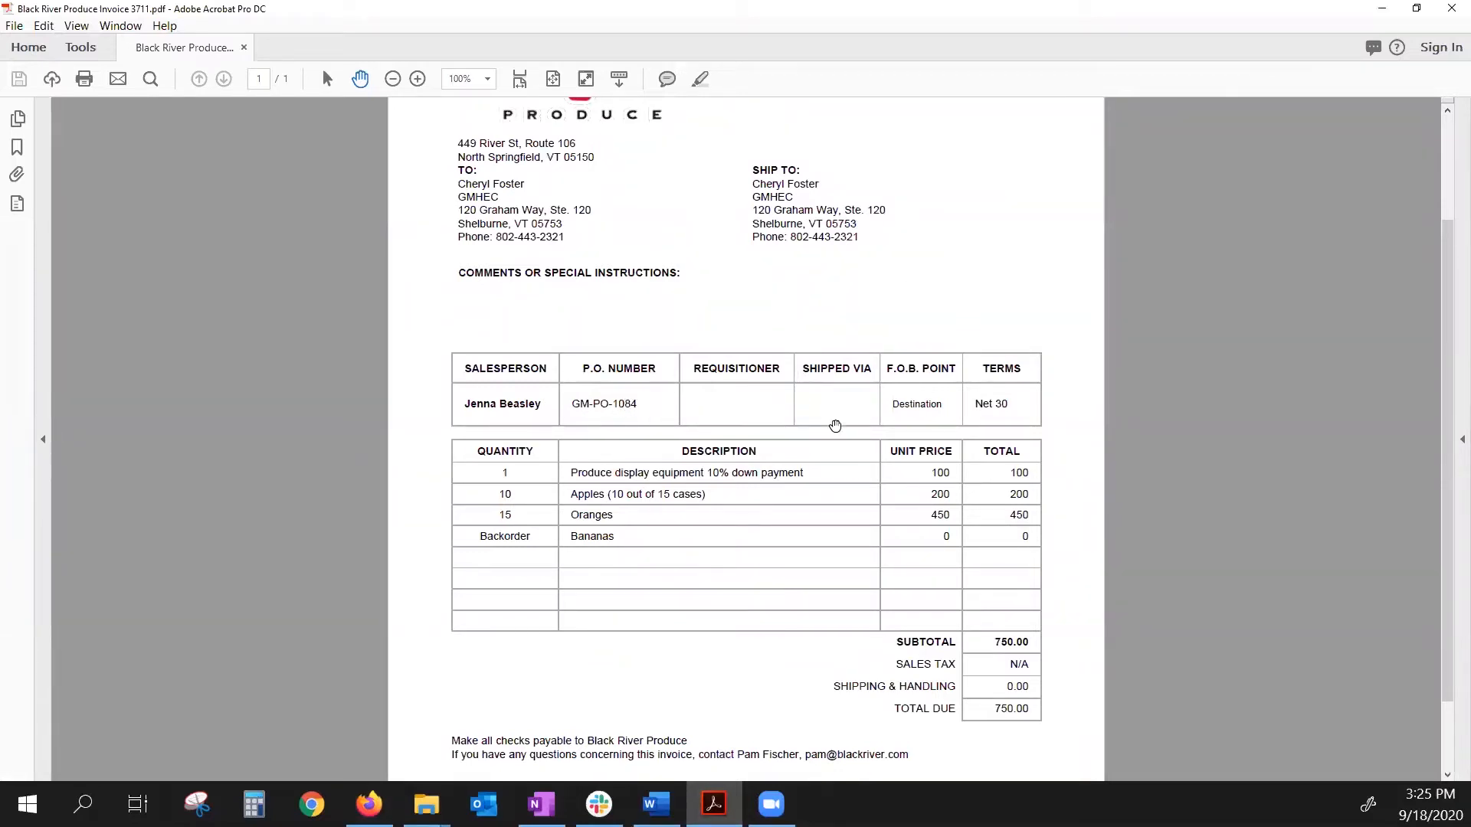
click(369, 804)
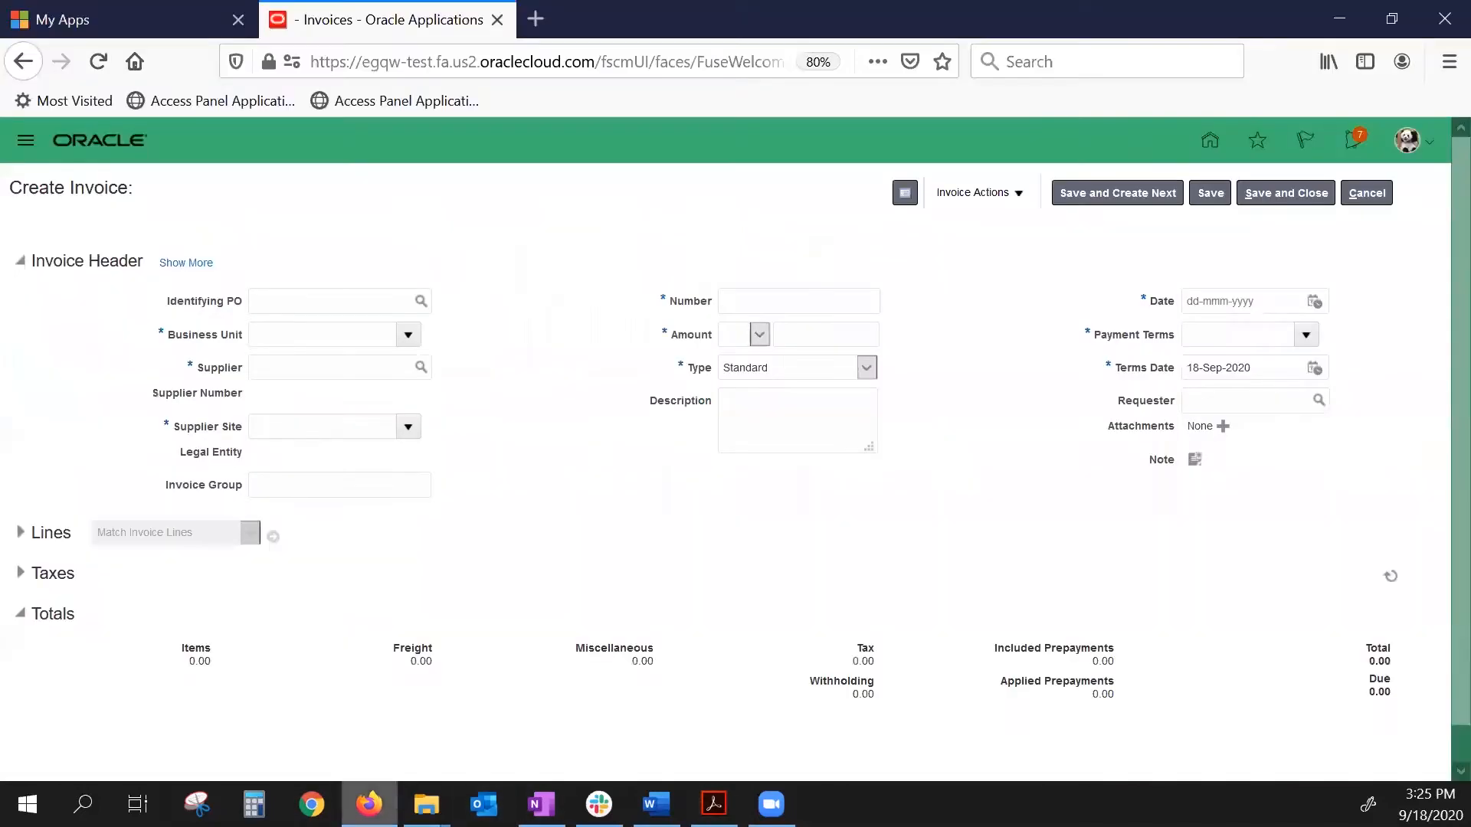
click(281, 303)
text(GM-PO-10)
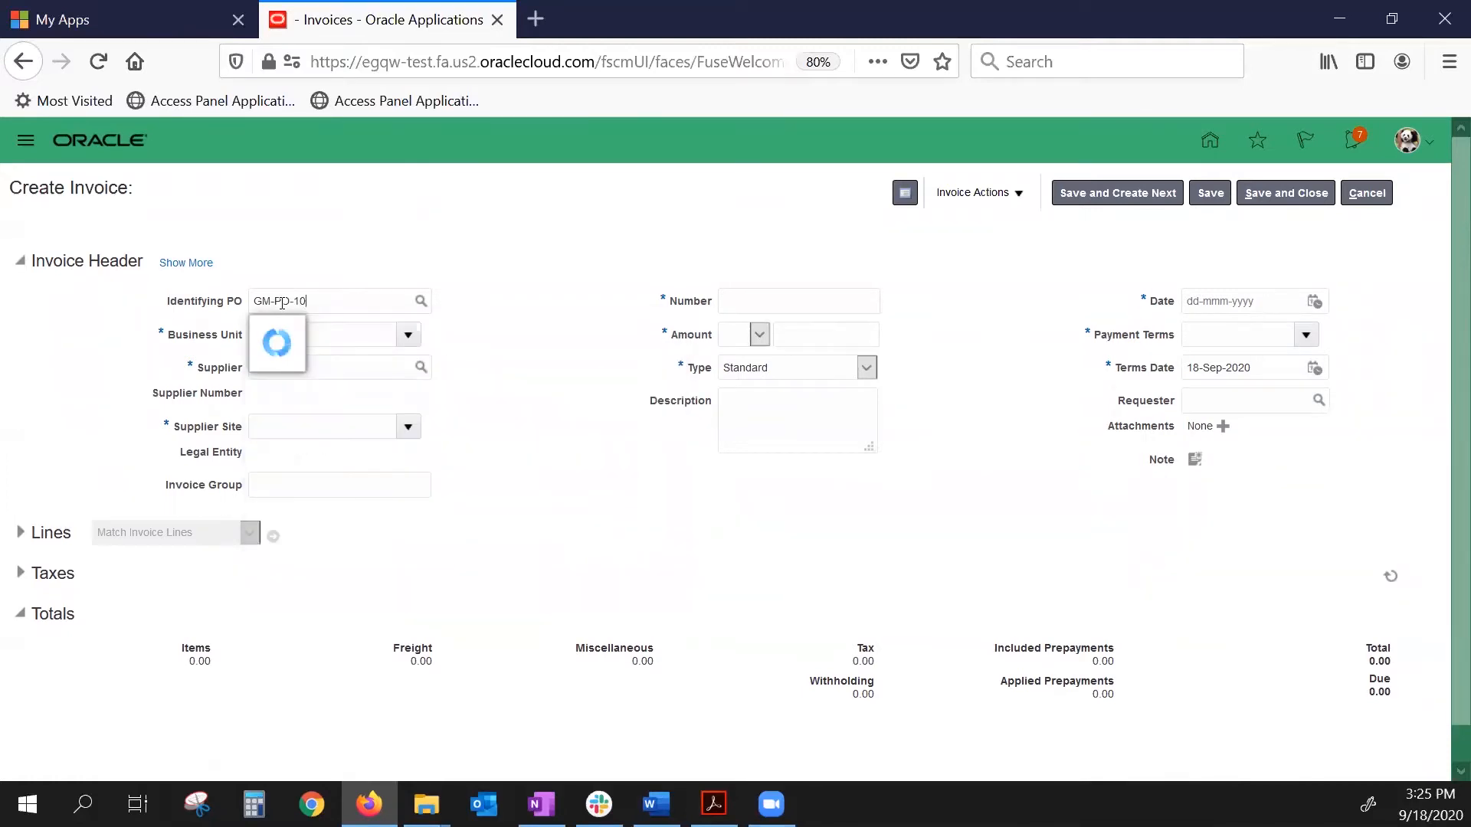
text(84)
click(320, 328)
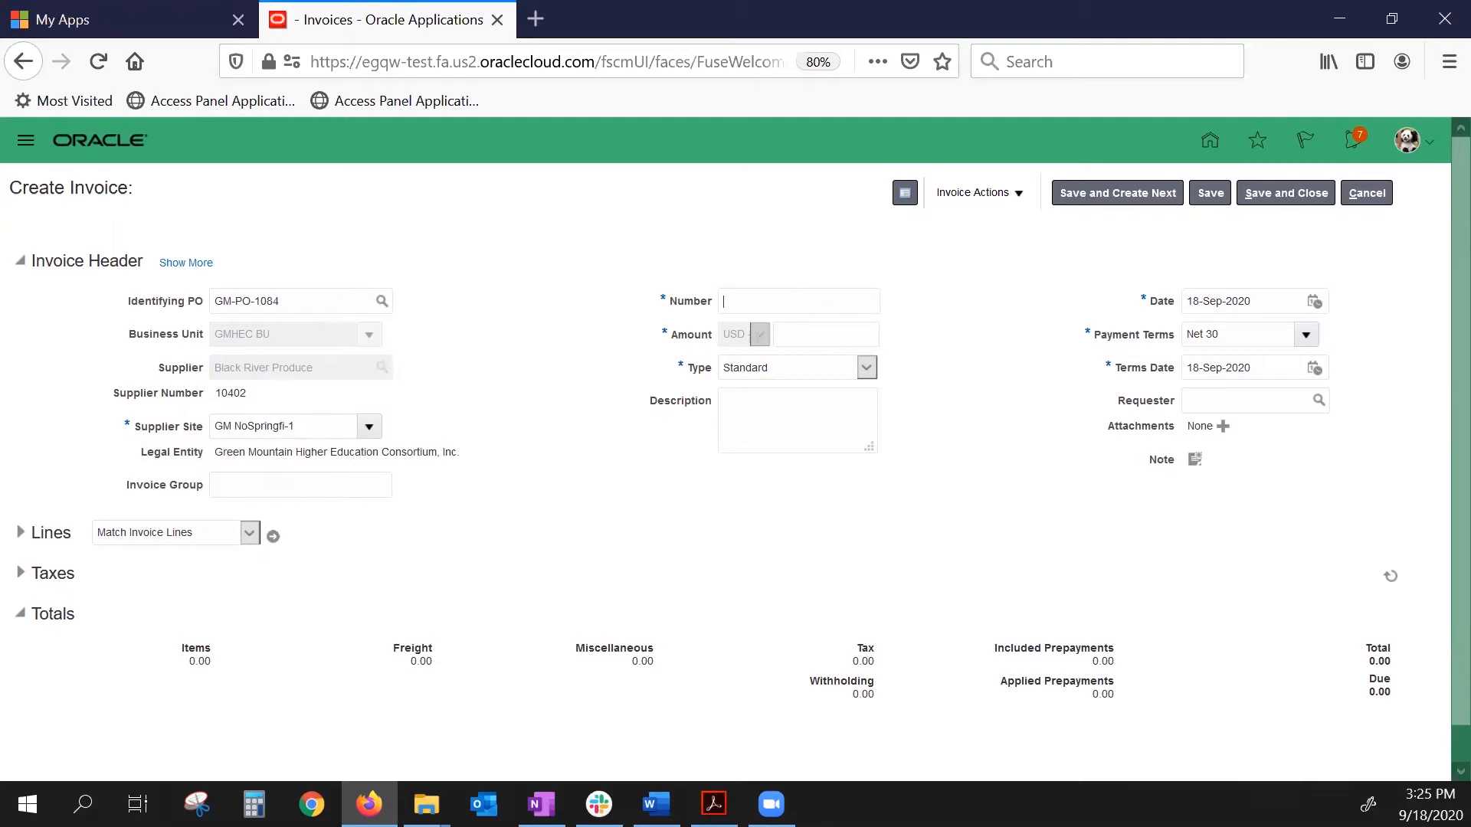
Copy the invoice number from the Black River Produce PDF into the Number field of the new invoice
click(713, 804)
scroll(814, 335, up, 3)
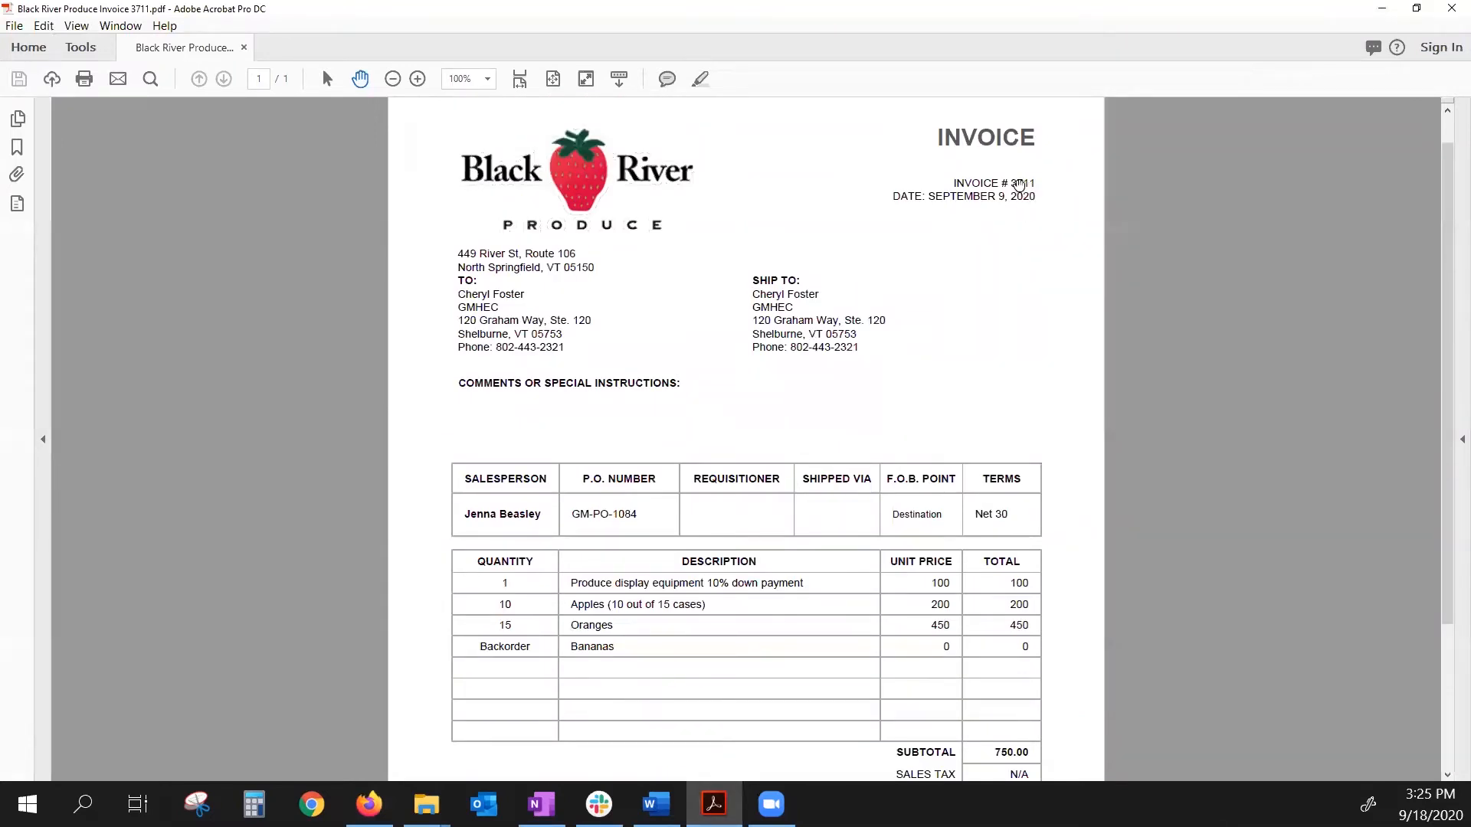
double_click(1020, 184)
right_click(1020, 186)
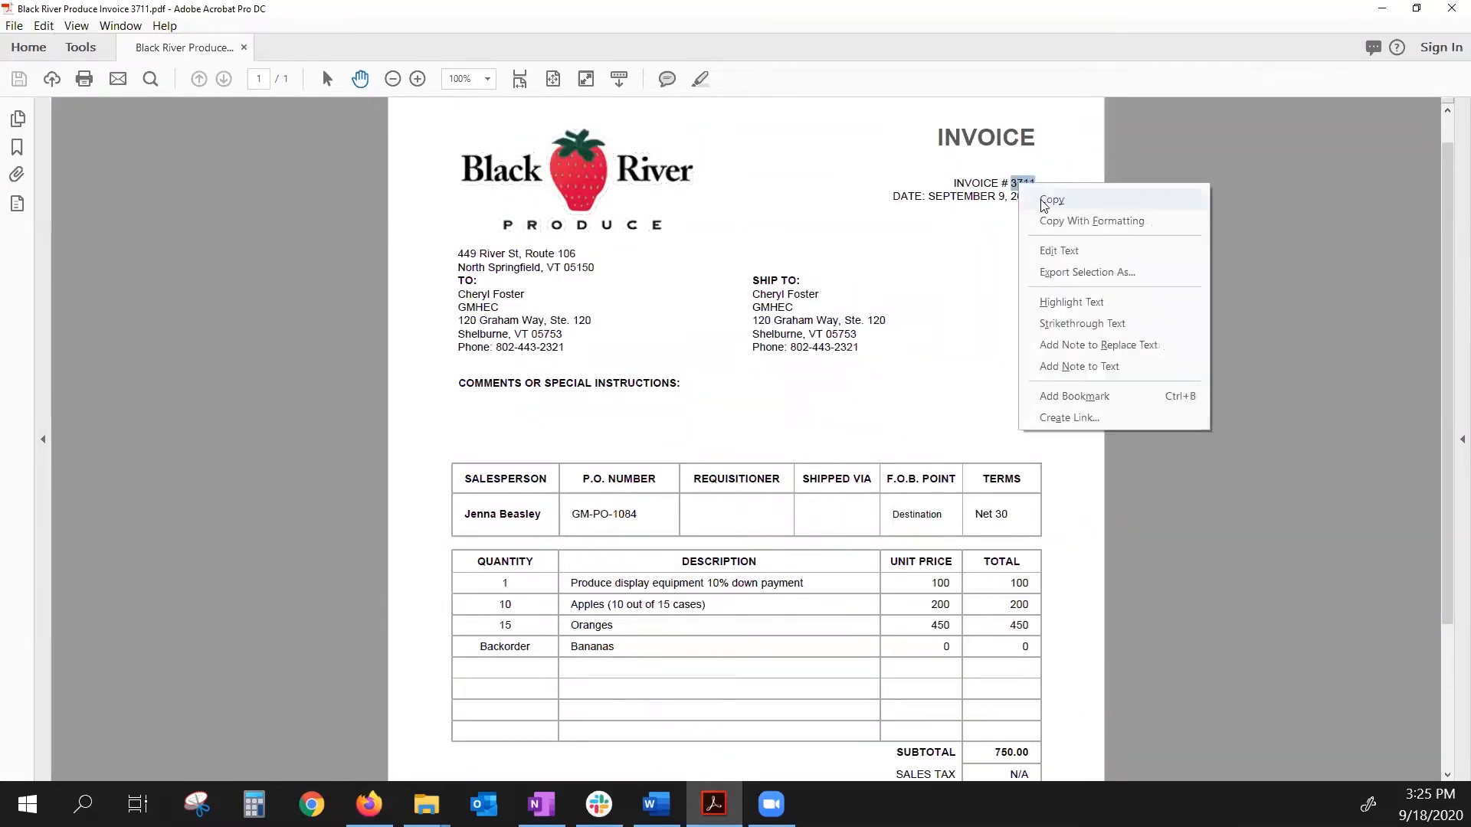
click(1046, 201)
click(369, 805)
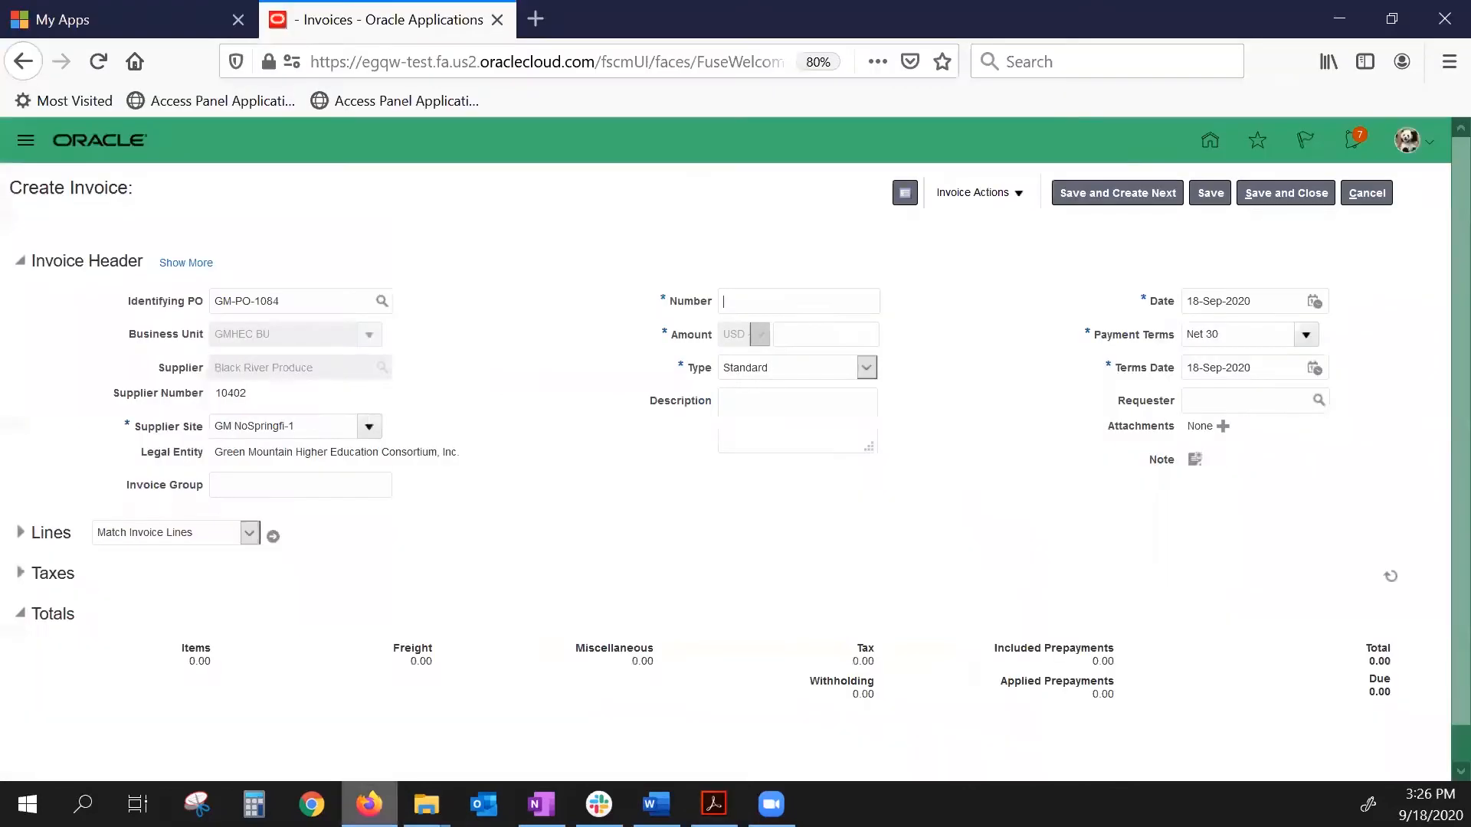
right_click(769, 298)
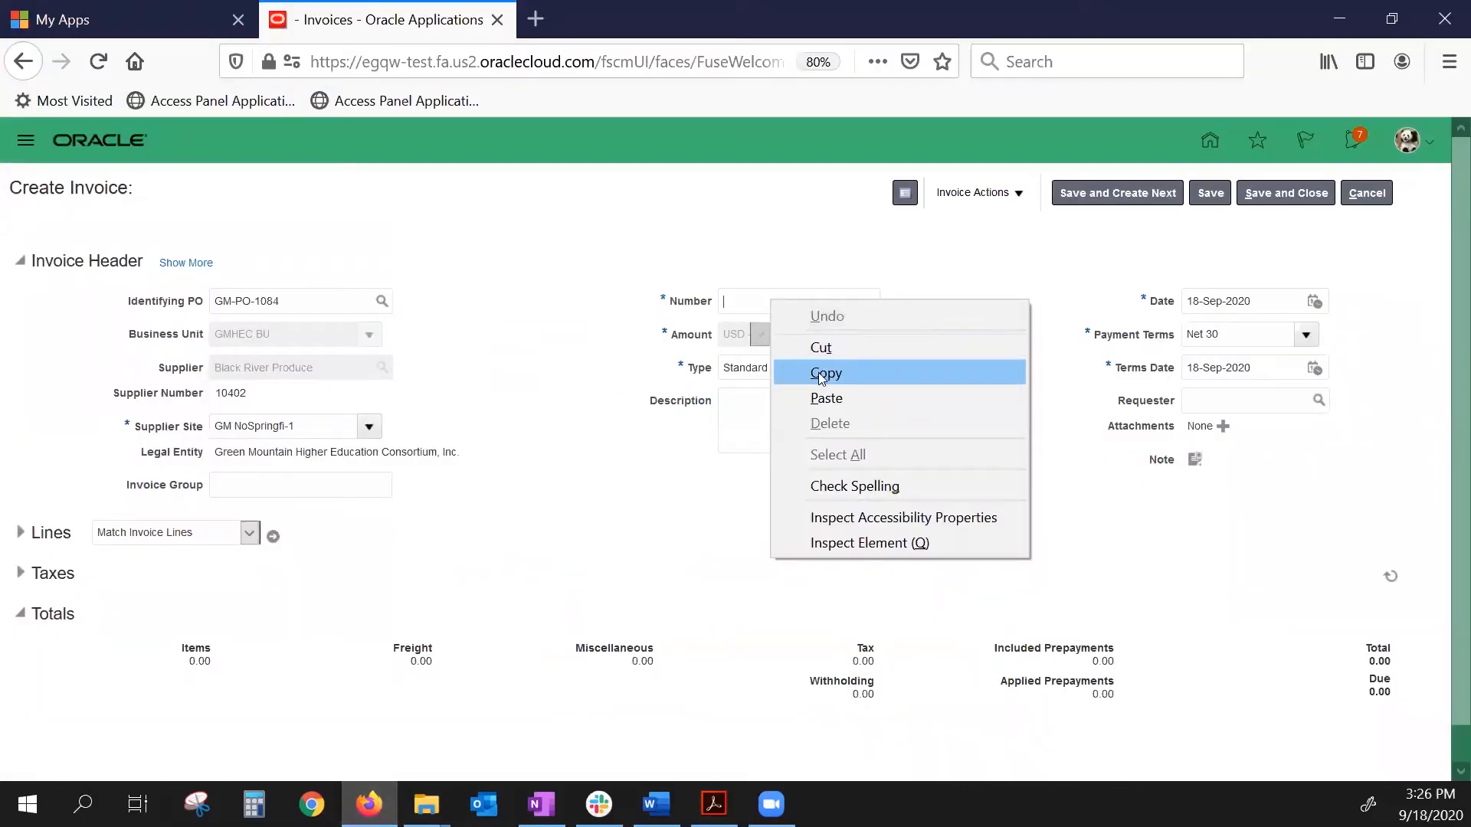
click(824, 395)
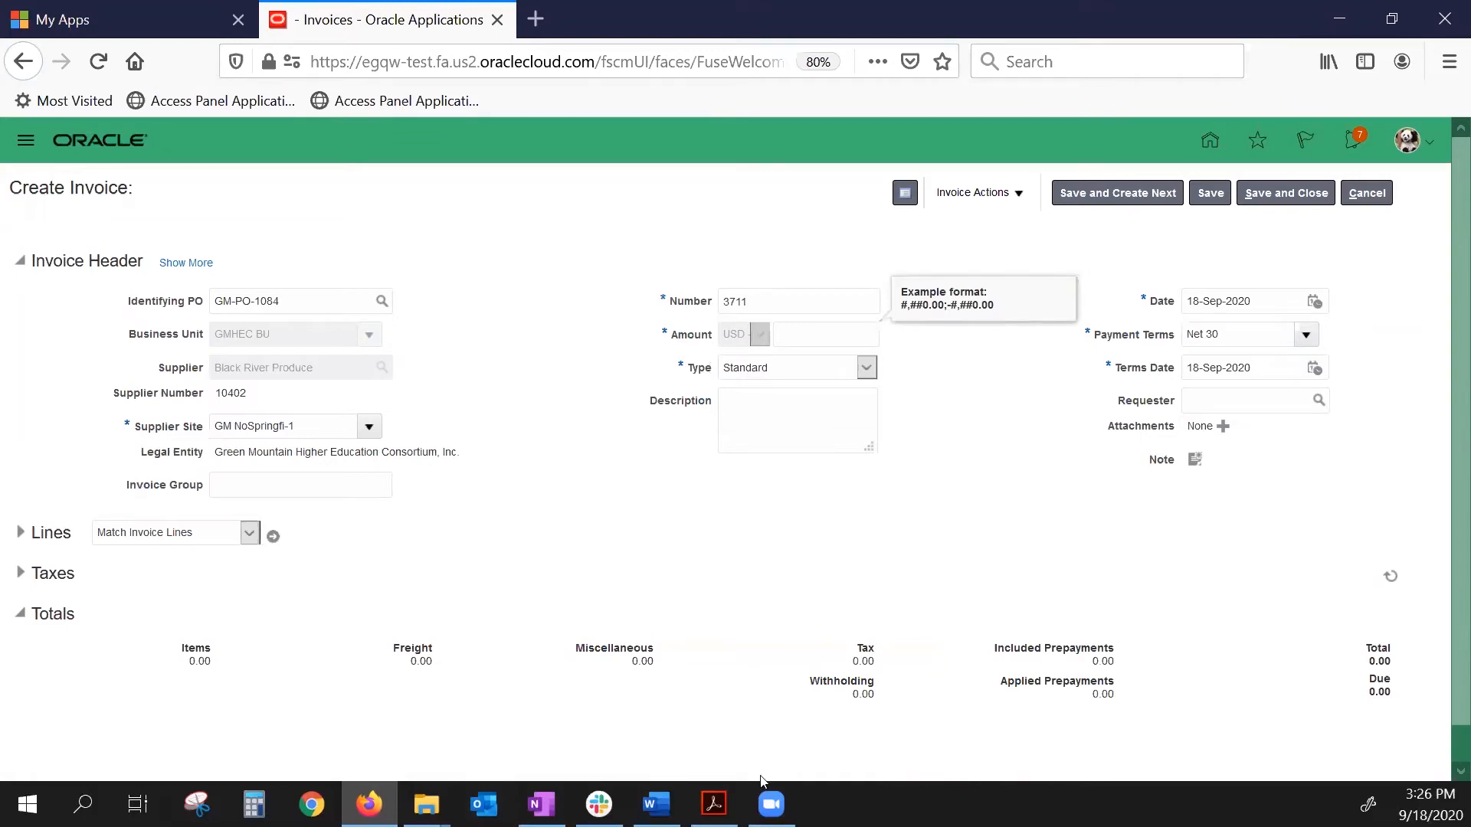
Check the total due on the PDF, set the invoice amount to 750 and enter the description "Partially paid amount for PO"
key(alt+Tab)
scroll(982, 671, down, 2)
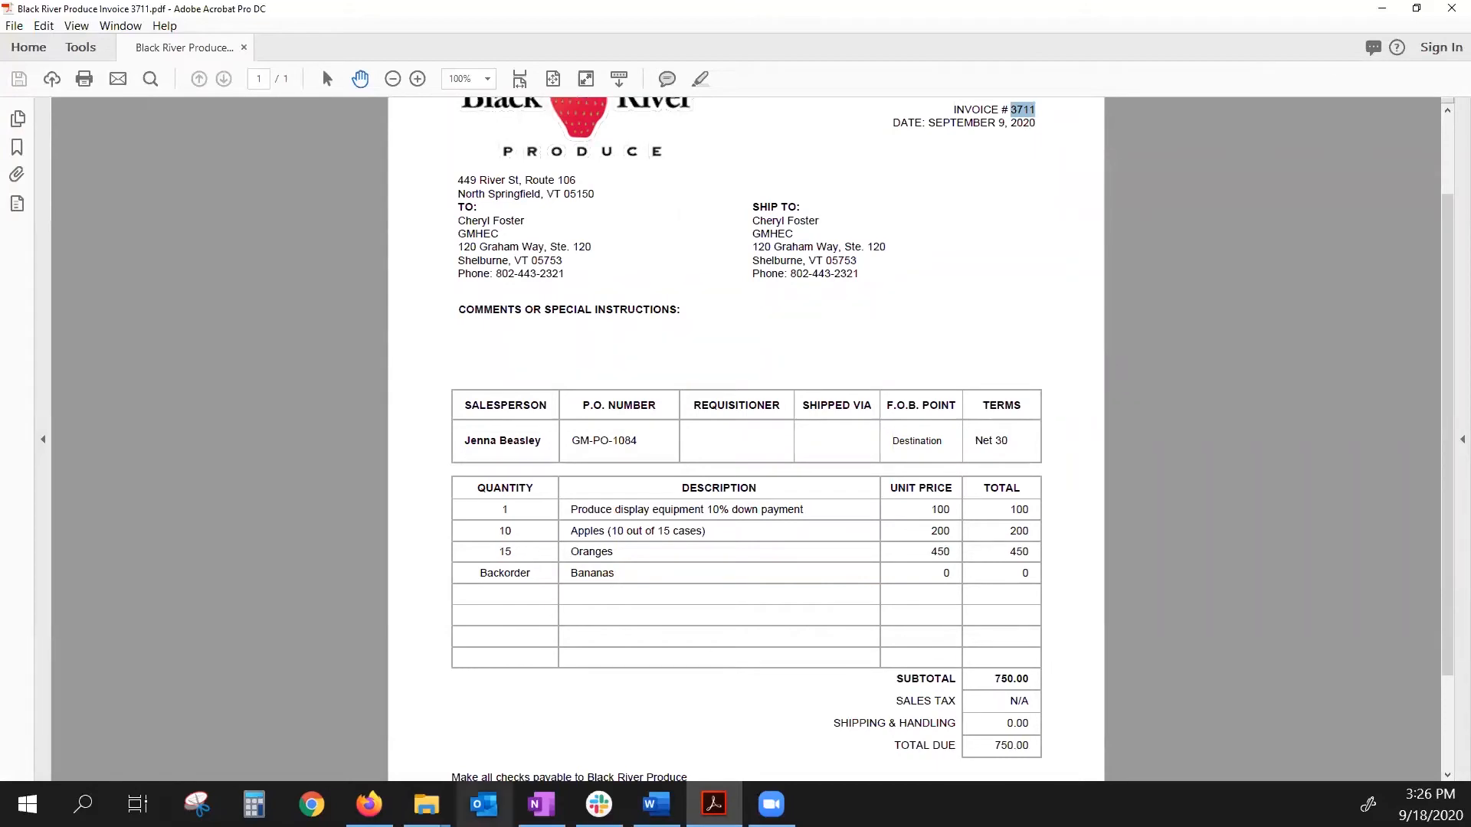
click(370, 805)
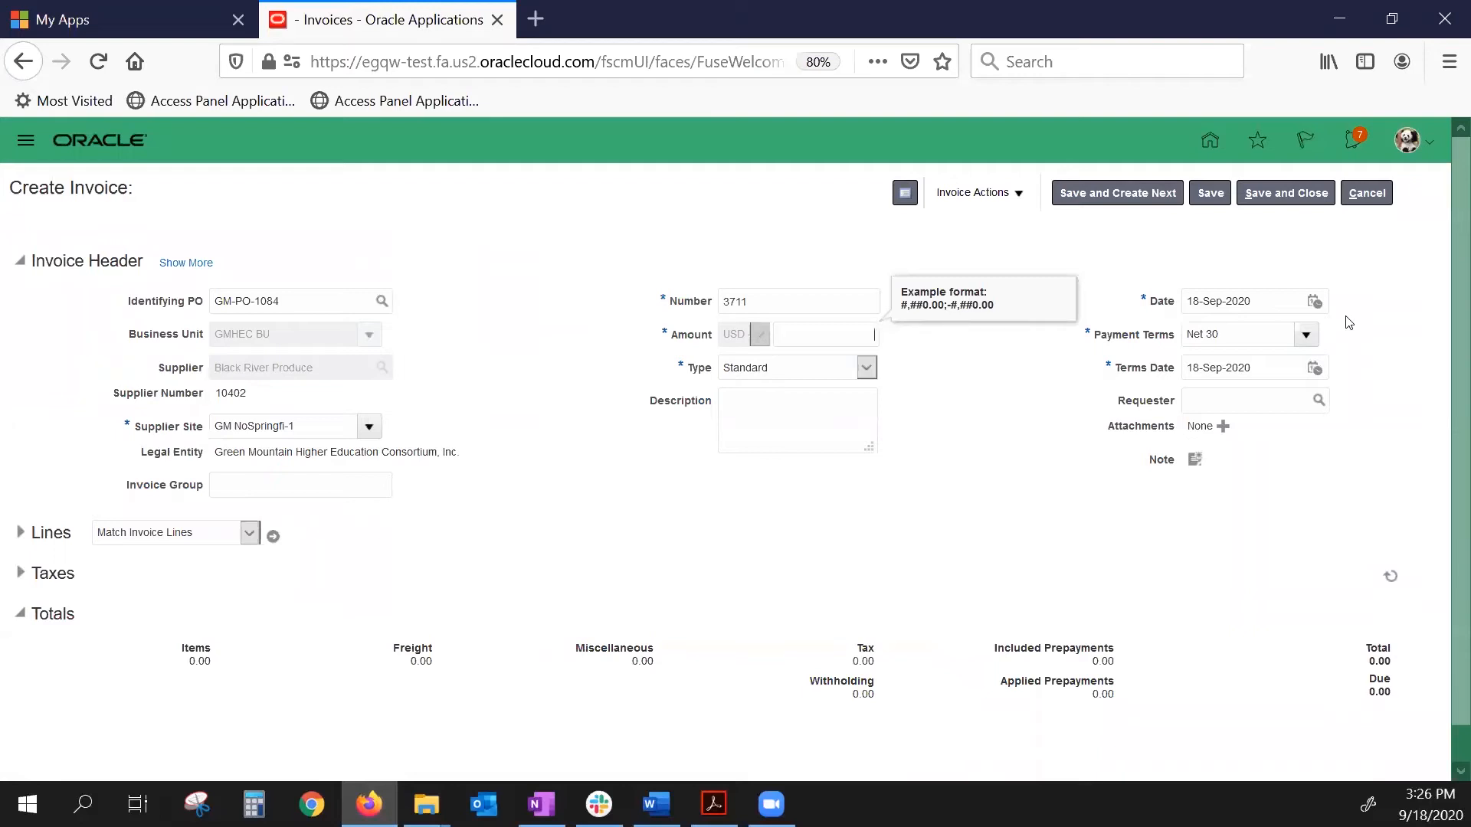
text(750)
click(773, 426)
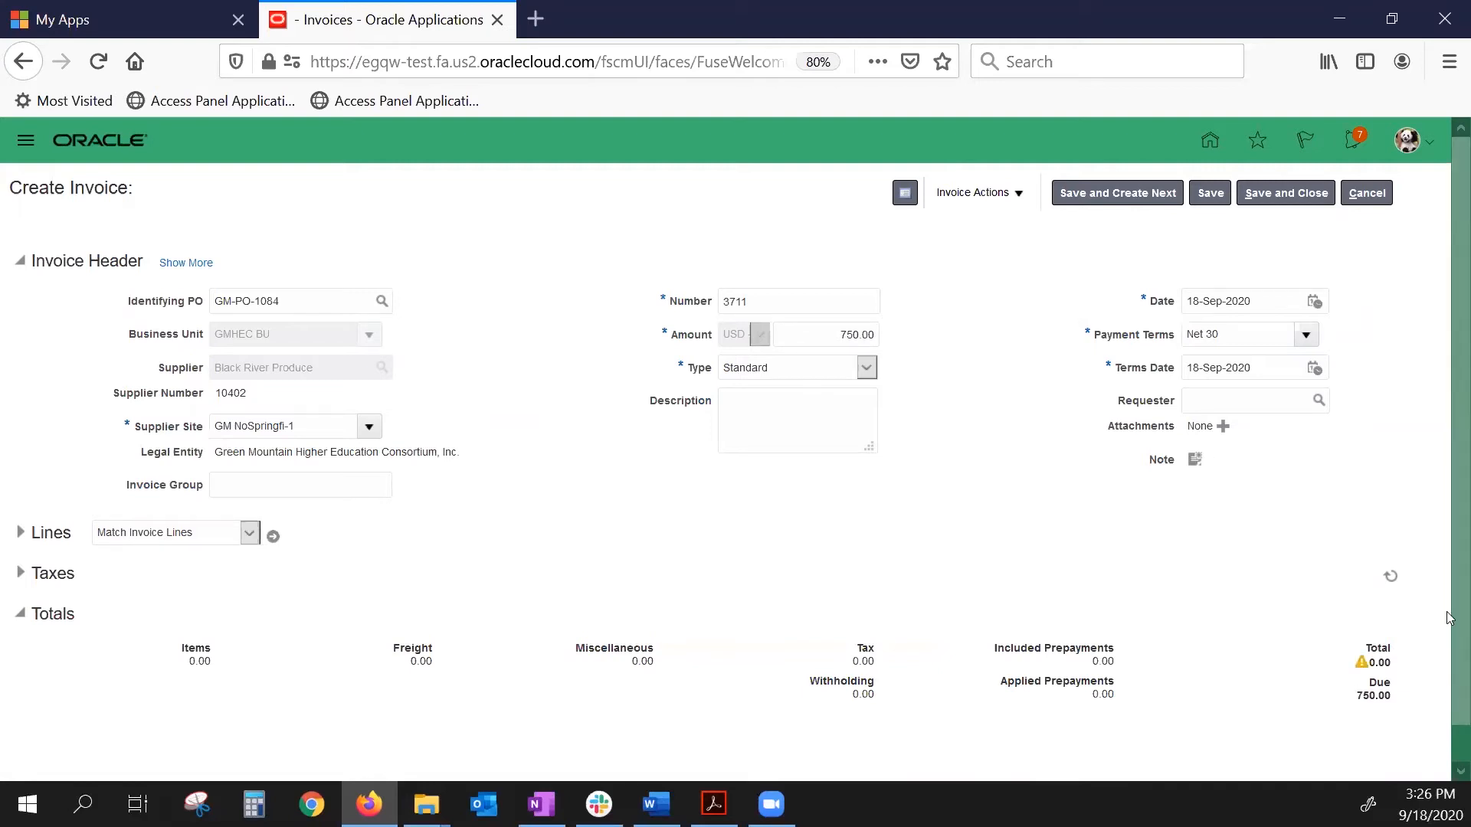
text(Partially paid amount for PO)
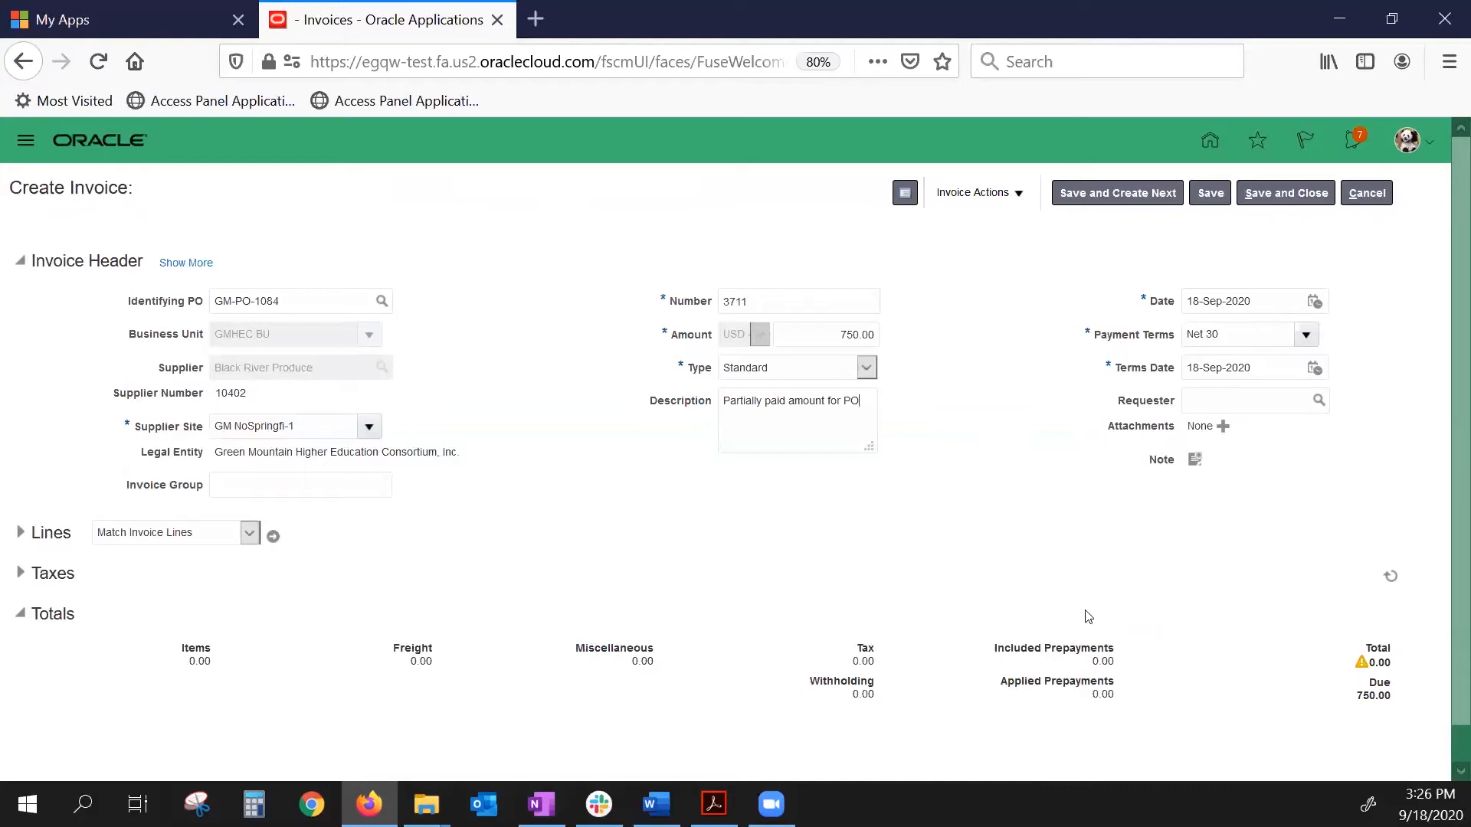
Check the date on the PDF, set the invoice date to 09-Sep-2020 and select the GMHEC employee as requester
click(714, 803)
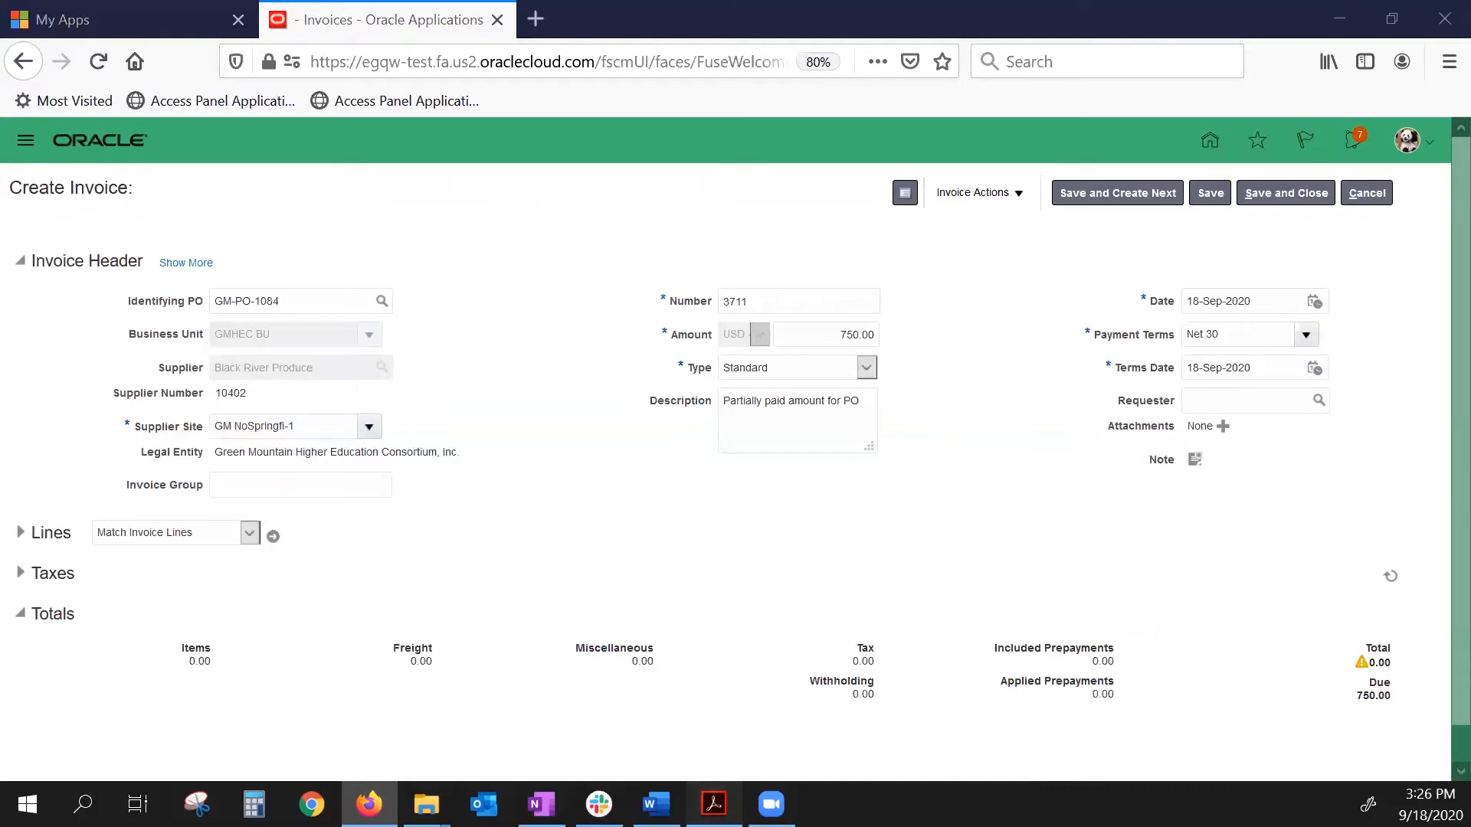
scroll(878, 505, up, 2)
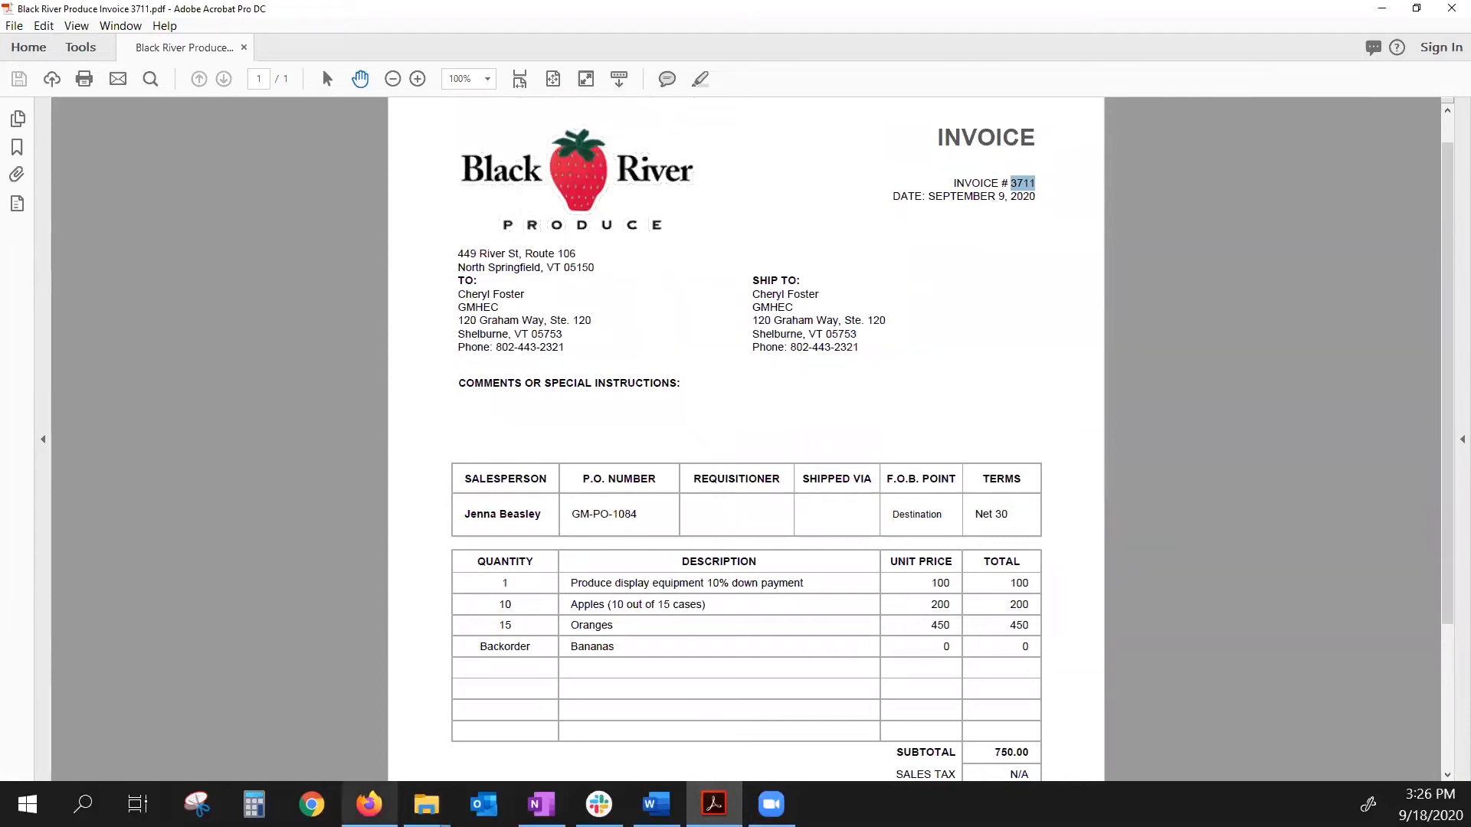
click(368, 804)
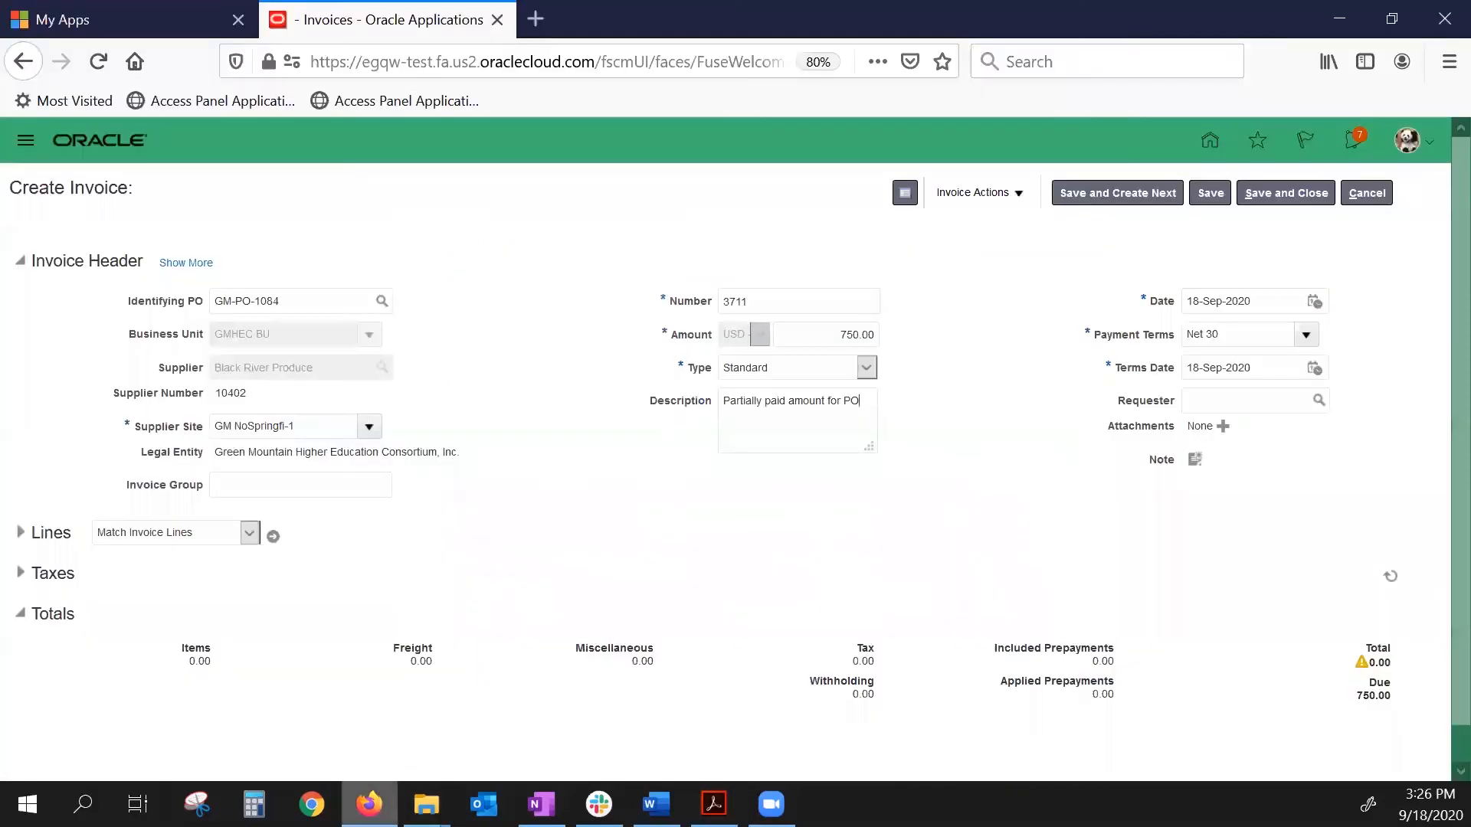
click(1317, 303)
click(1193, 417)
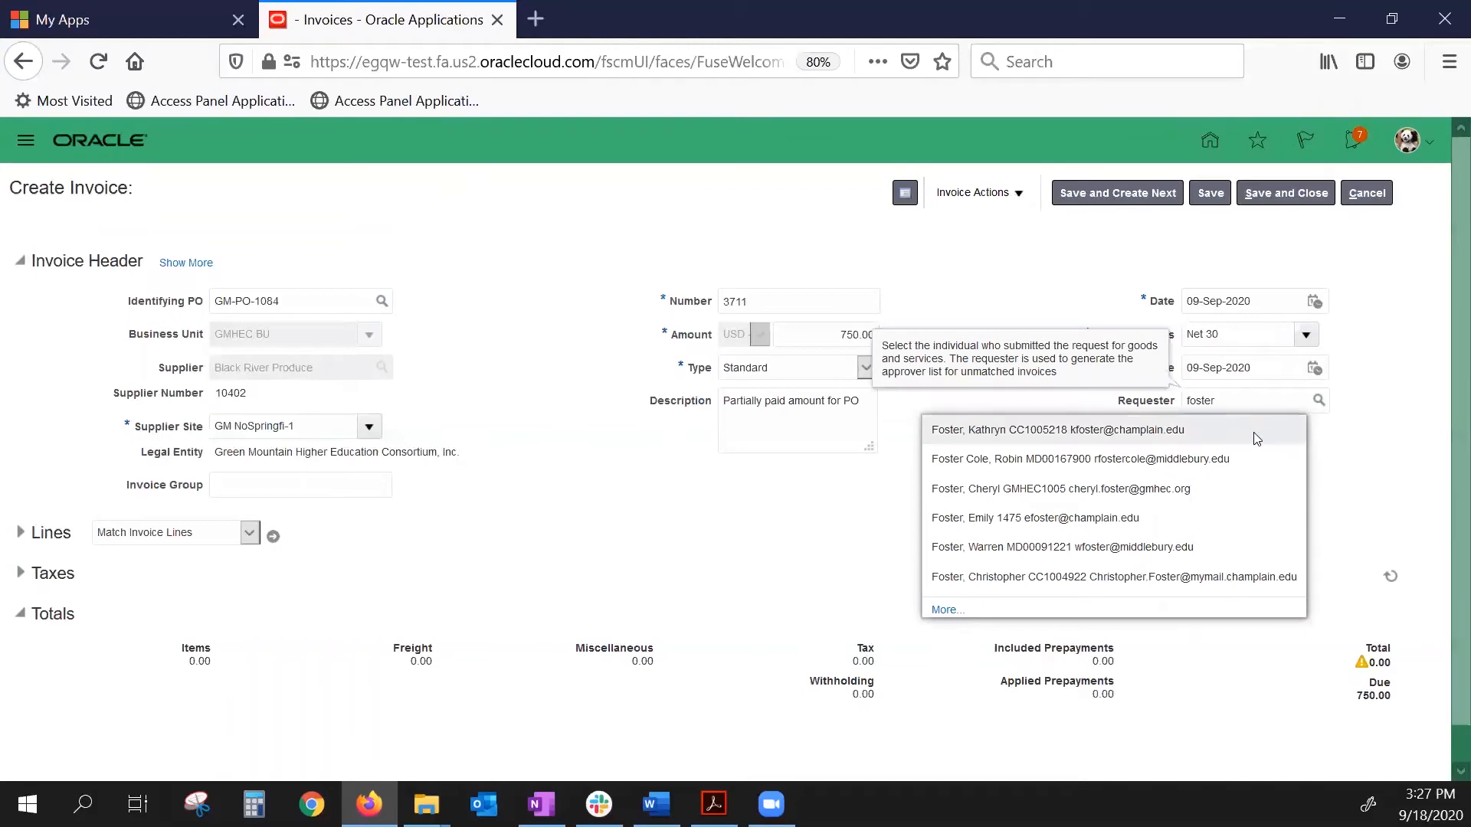
click(1166, 491)
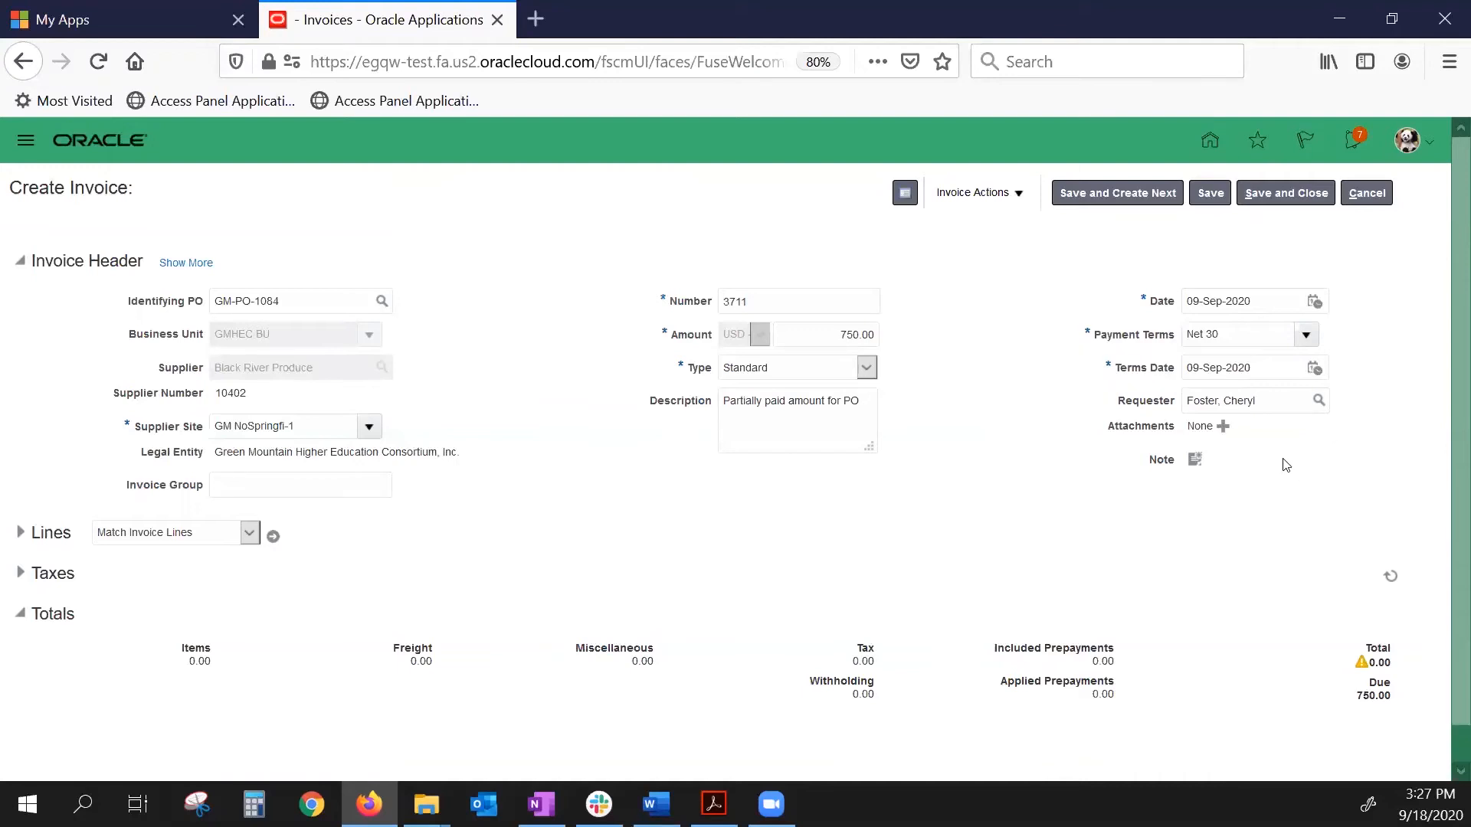
Attach the file "Black River Produce Invoice 3711" from the Training Invoices folder to the invoice, with category From Supplier
click(1224, 428)
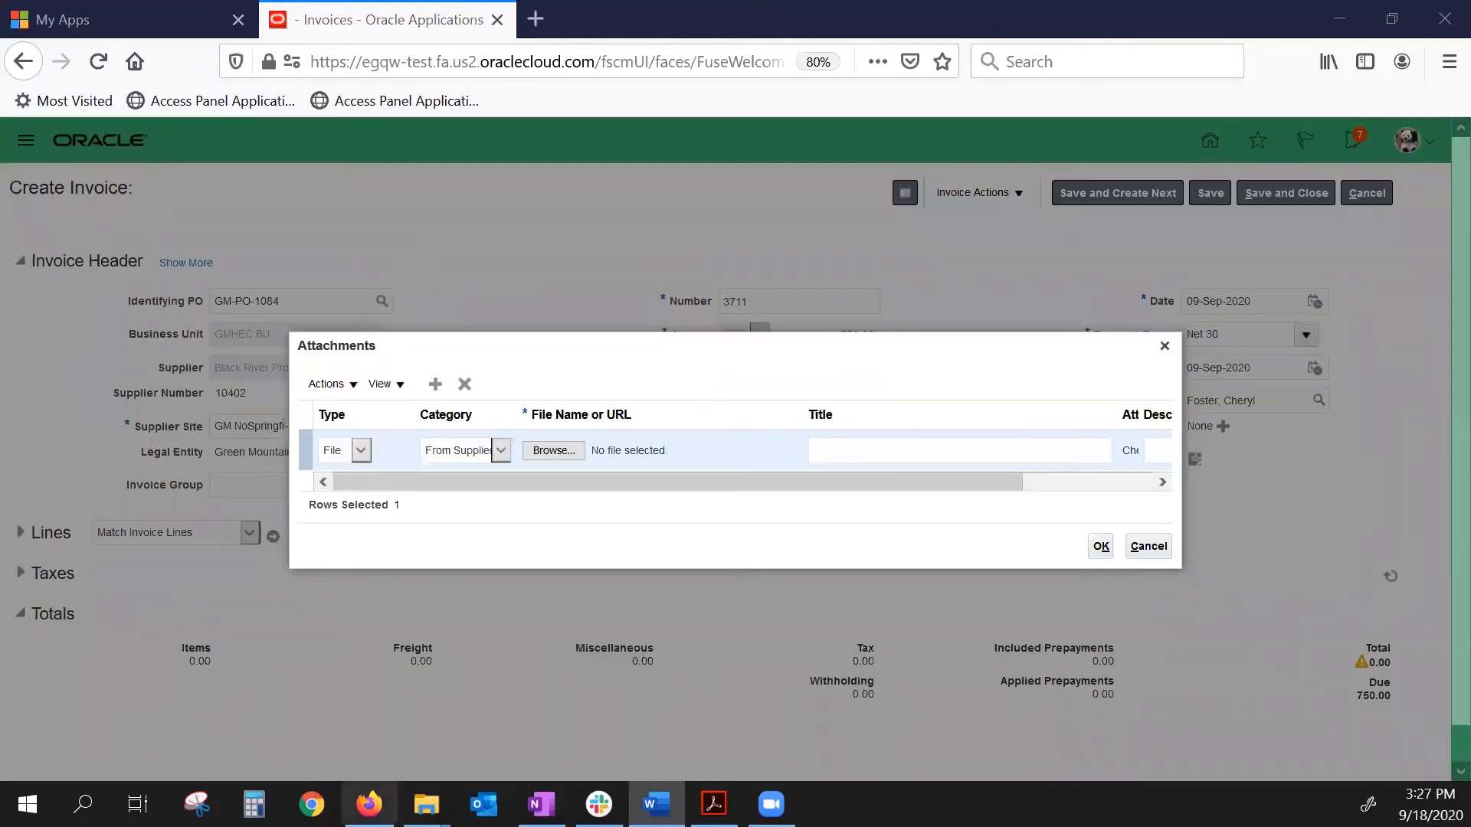
click(560, 452)
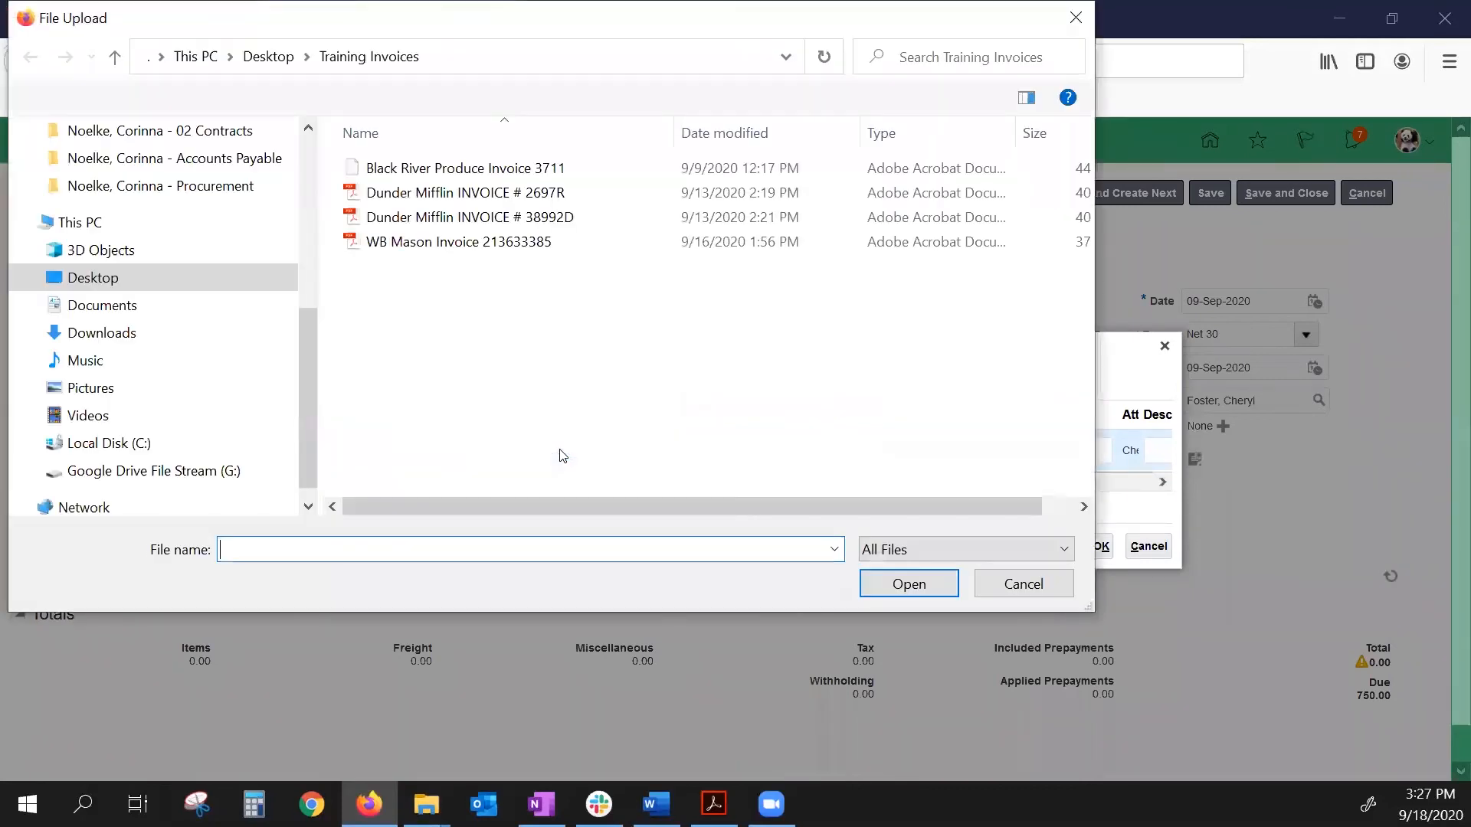
double_click(521, 169)
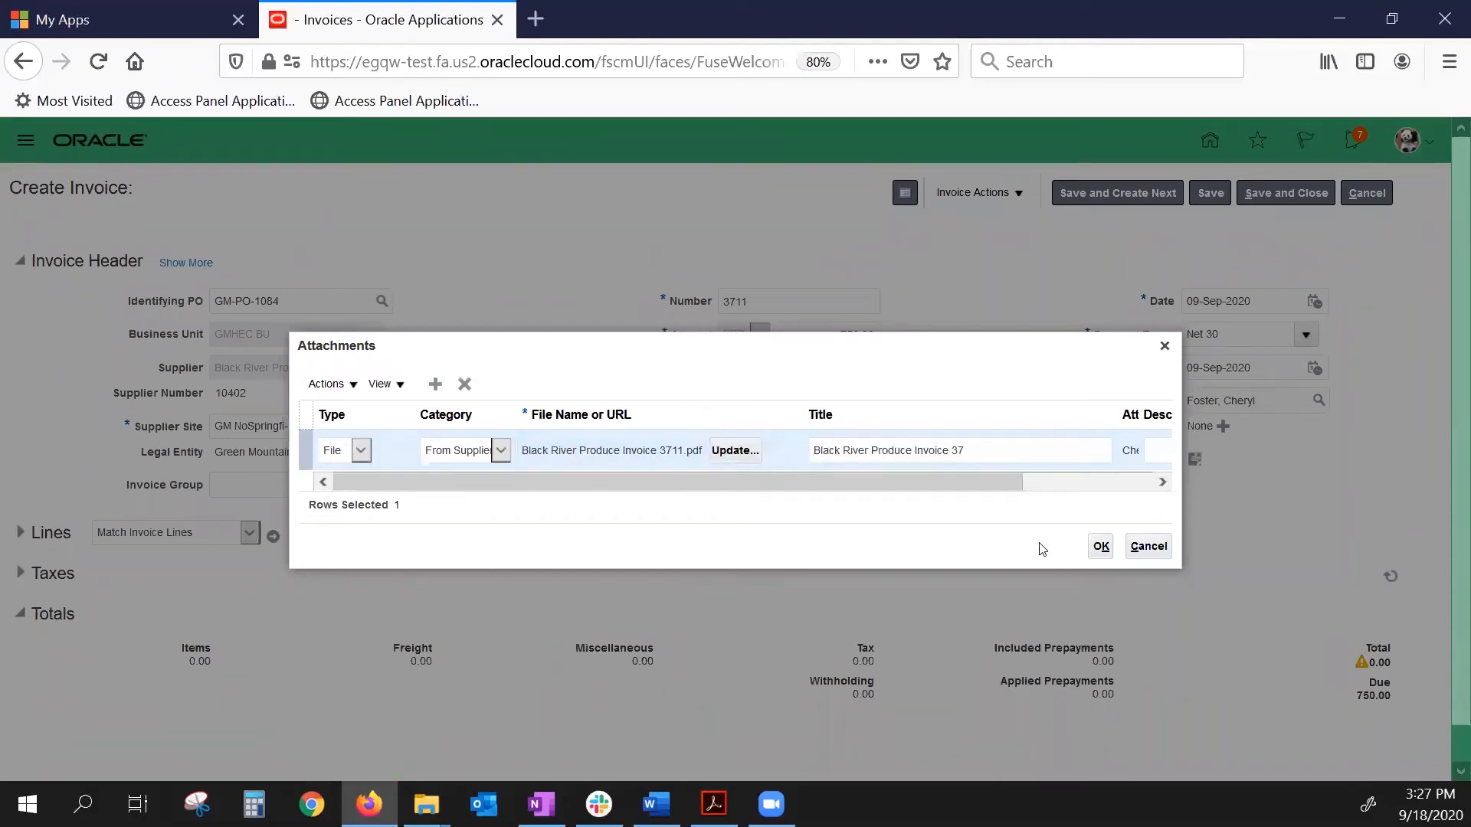
click(1097, 550)
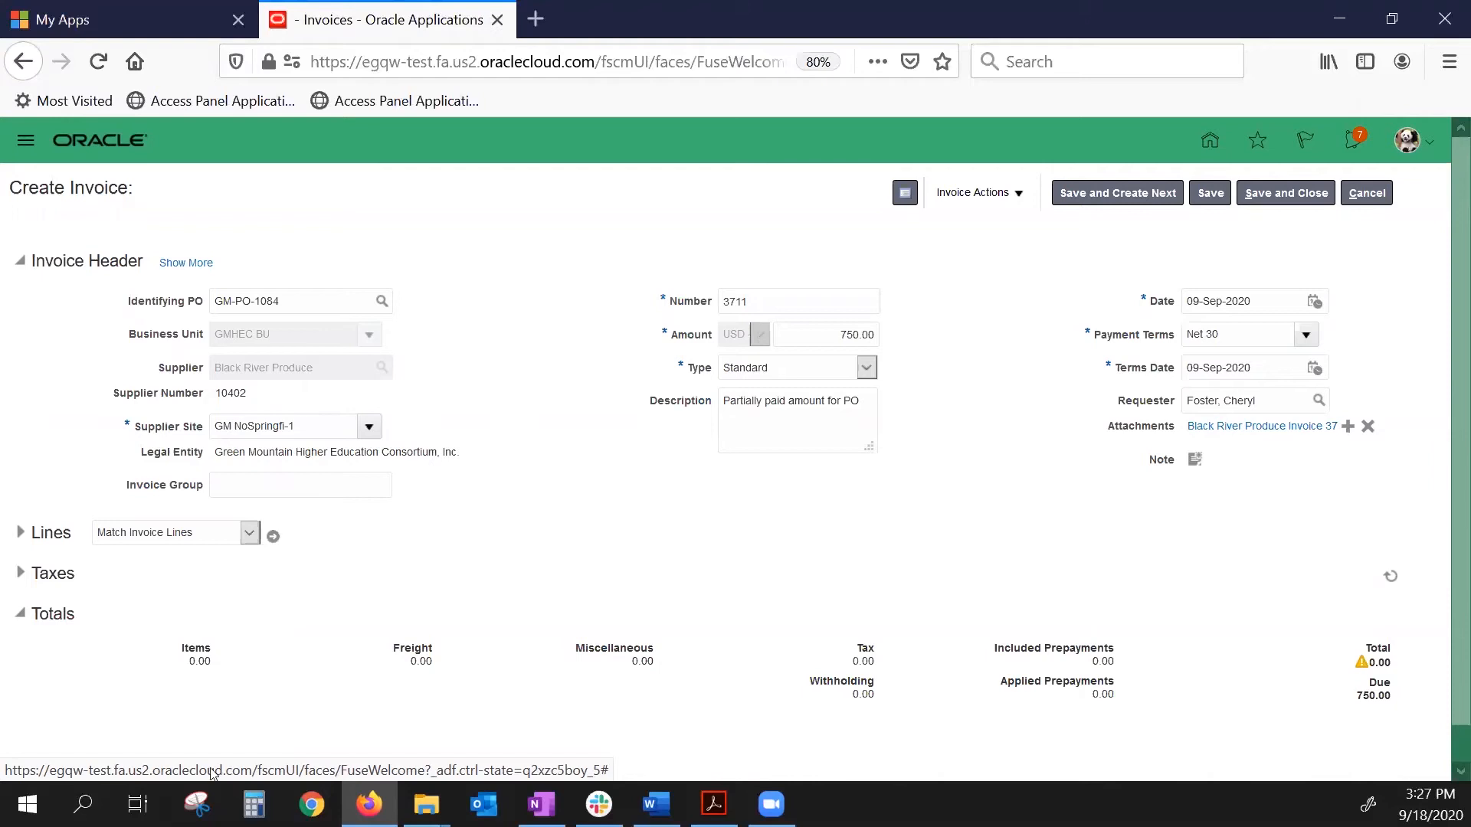
Start matching invoice lines to GM-PO-1084, check the PDF, and match the Produce display equipment line with an amount of 100
mouse_move(426, 804)
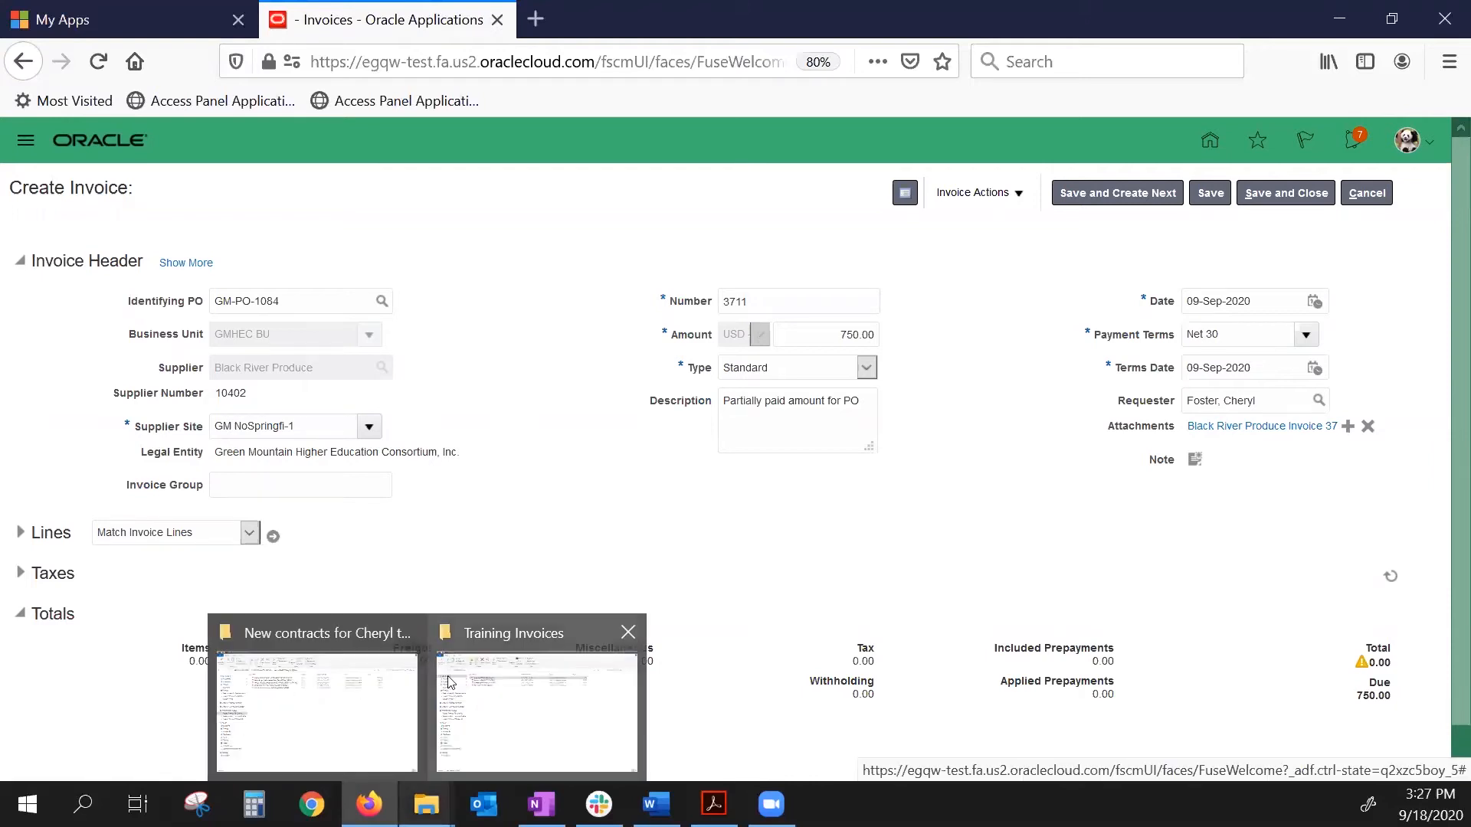
scroll(482, 502, down, 1)
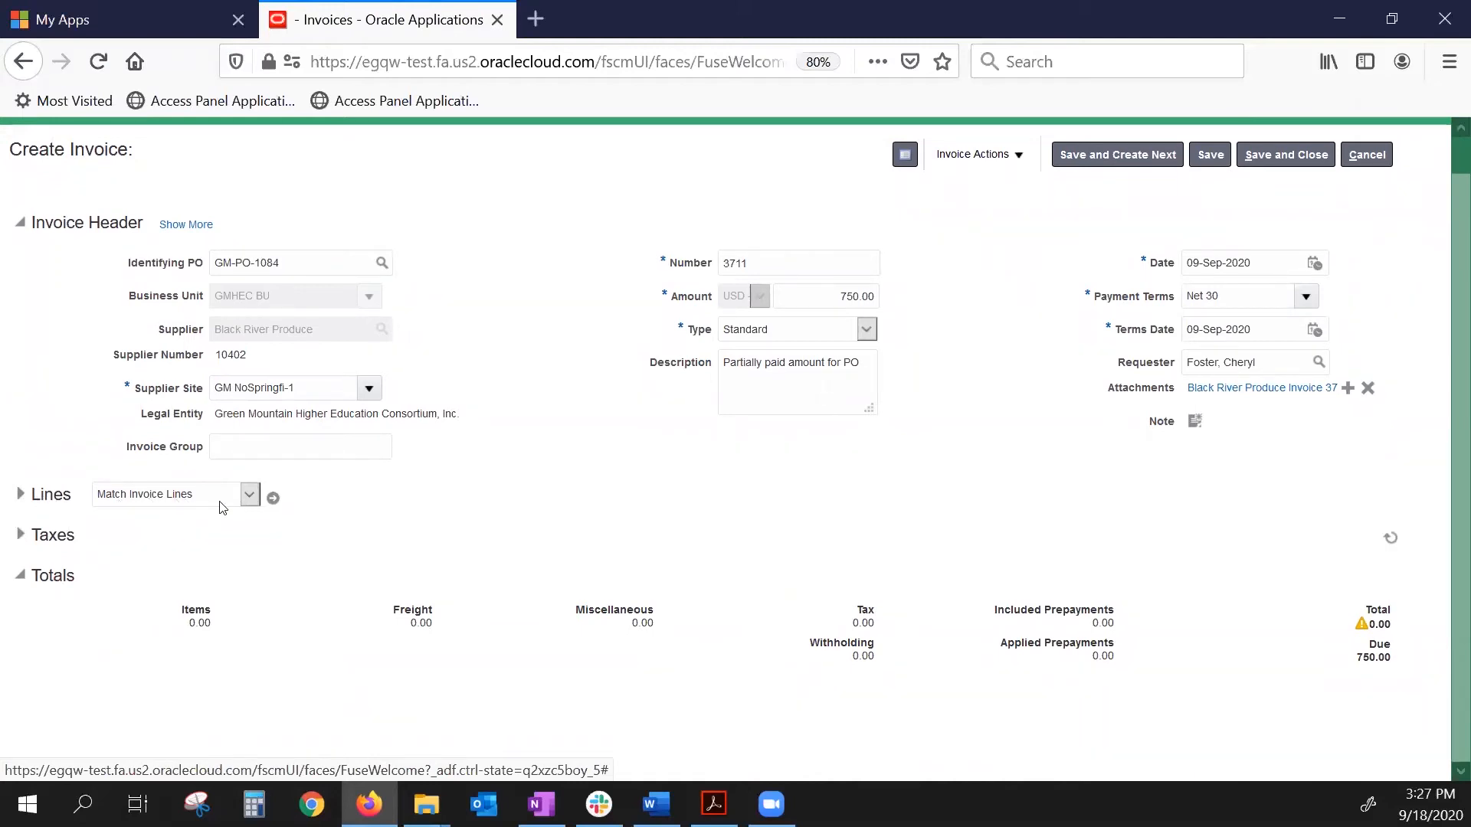
click(273, 500)
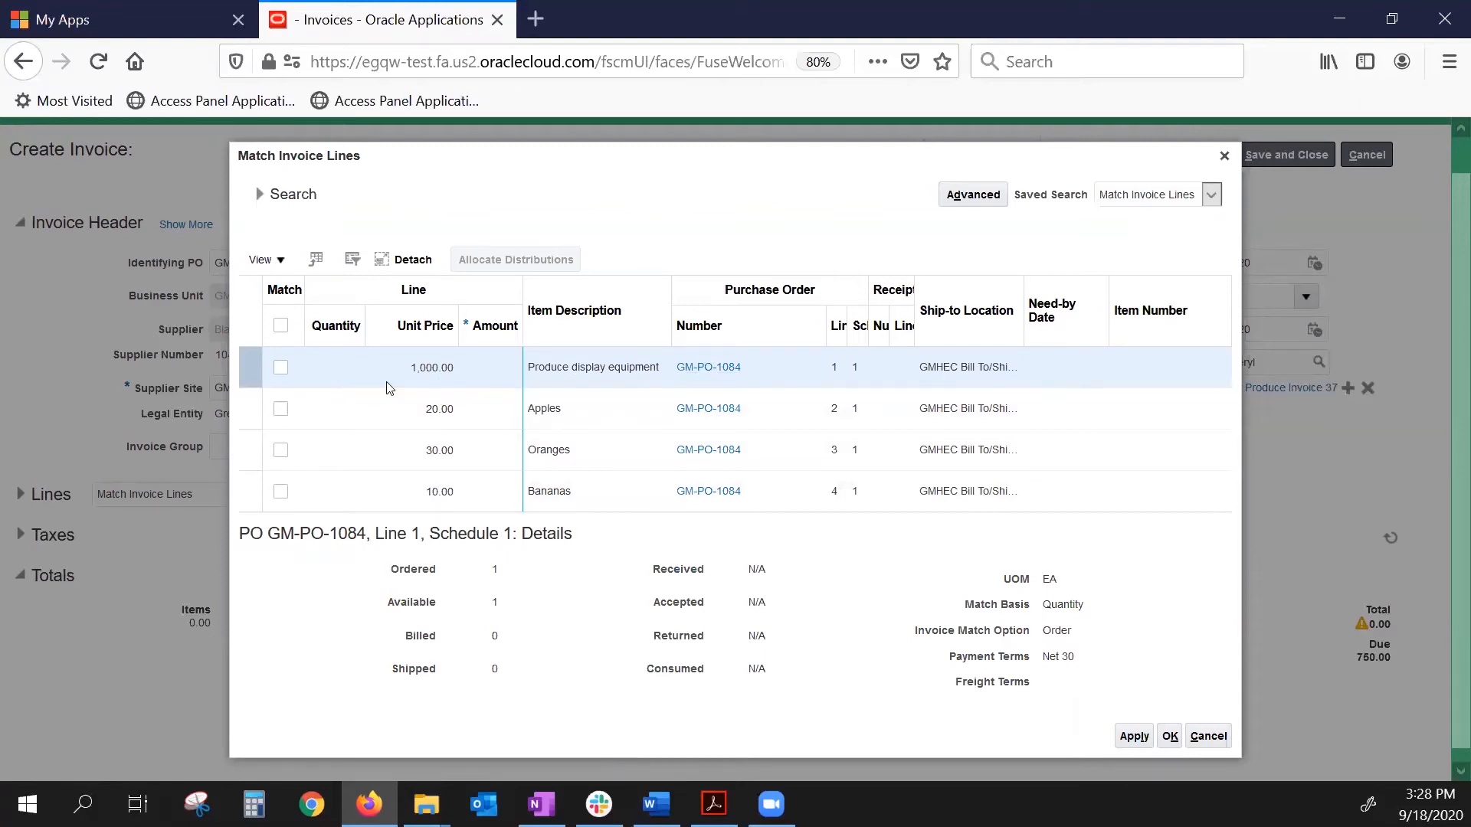
click(281, 370)
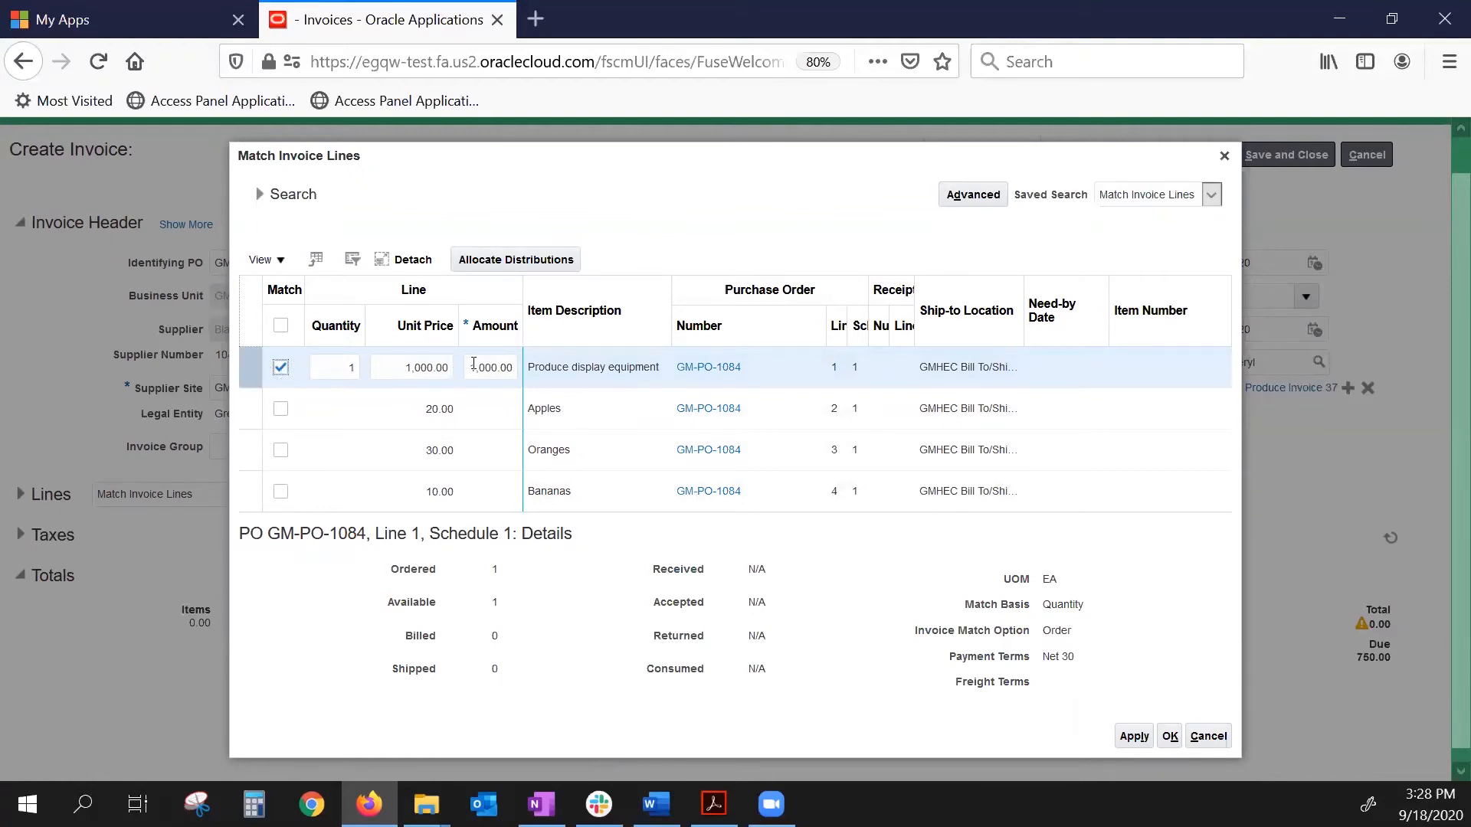
mouse_move(717, 801)
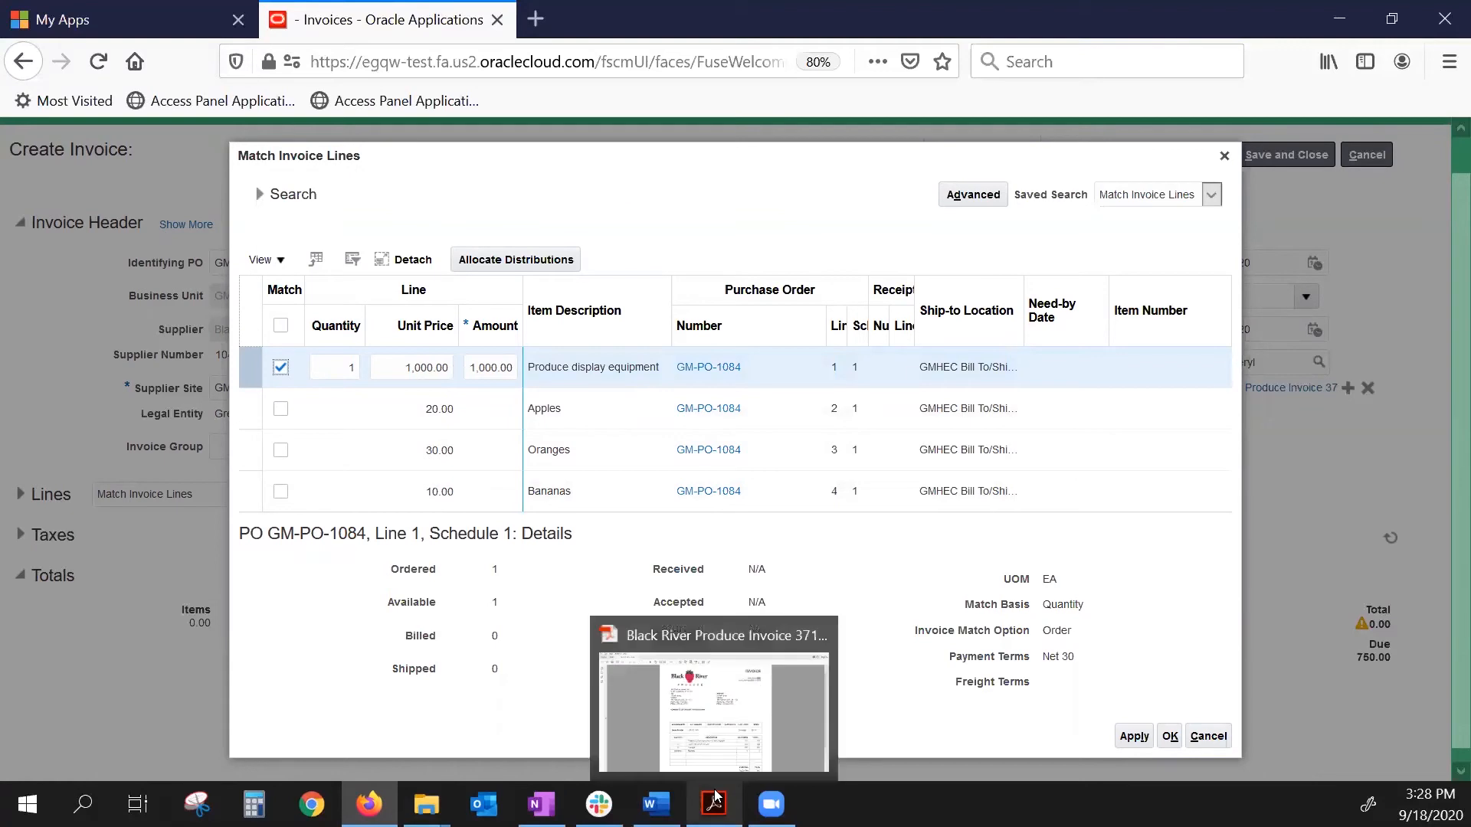
click(723, 726)
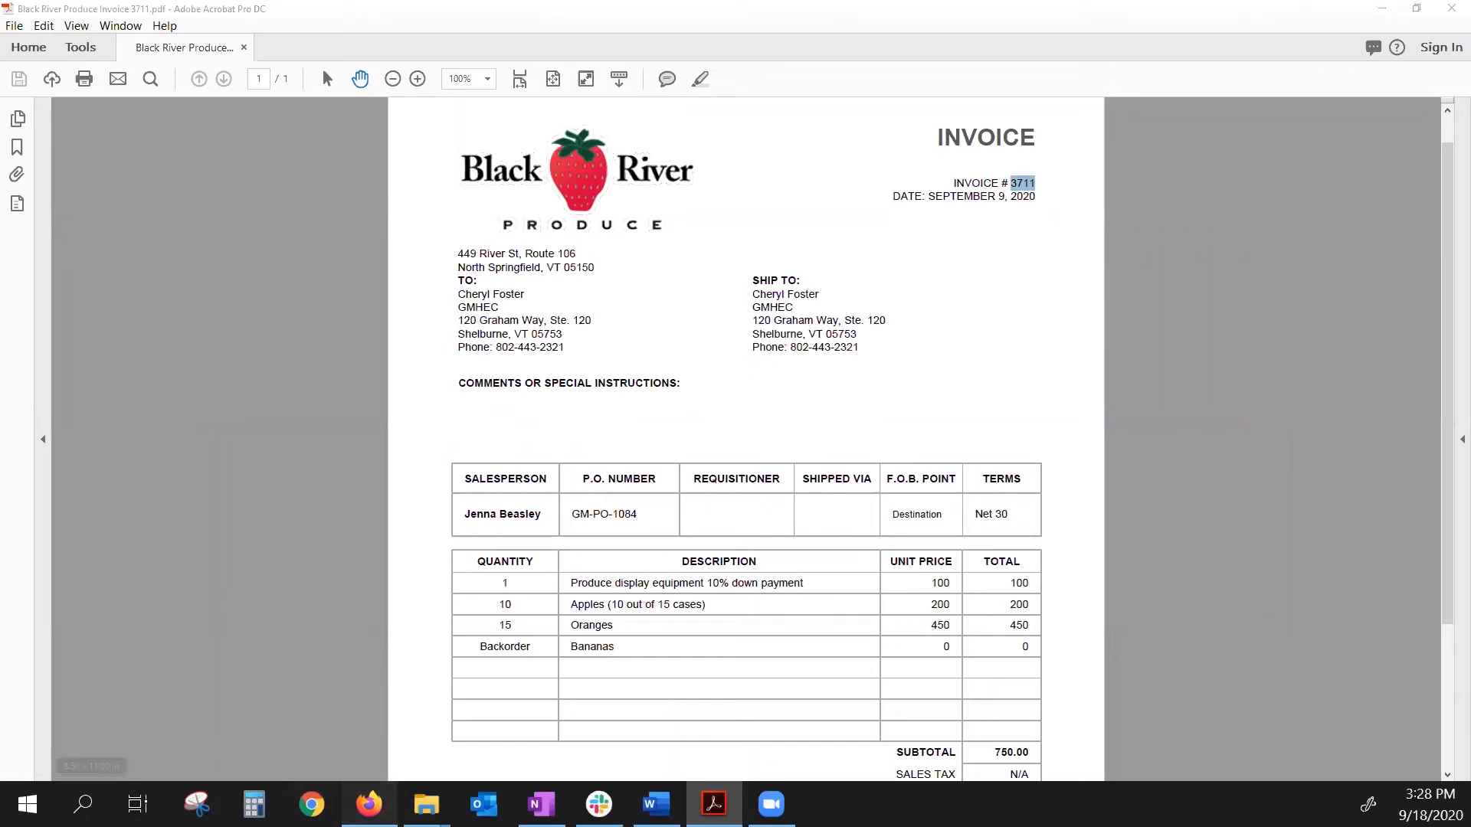
click(368, 804)
drag(469, 368, 653, 363)
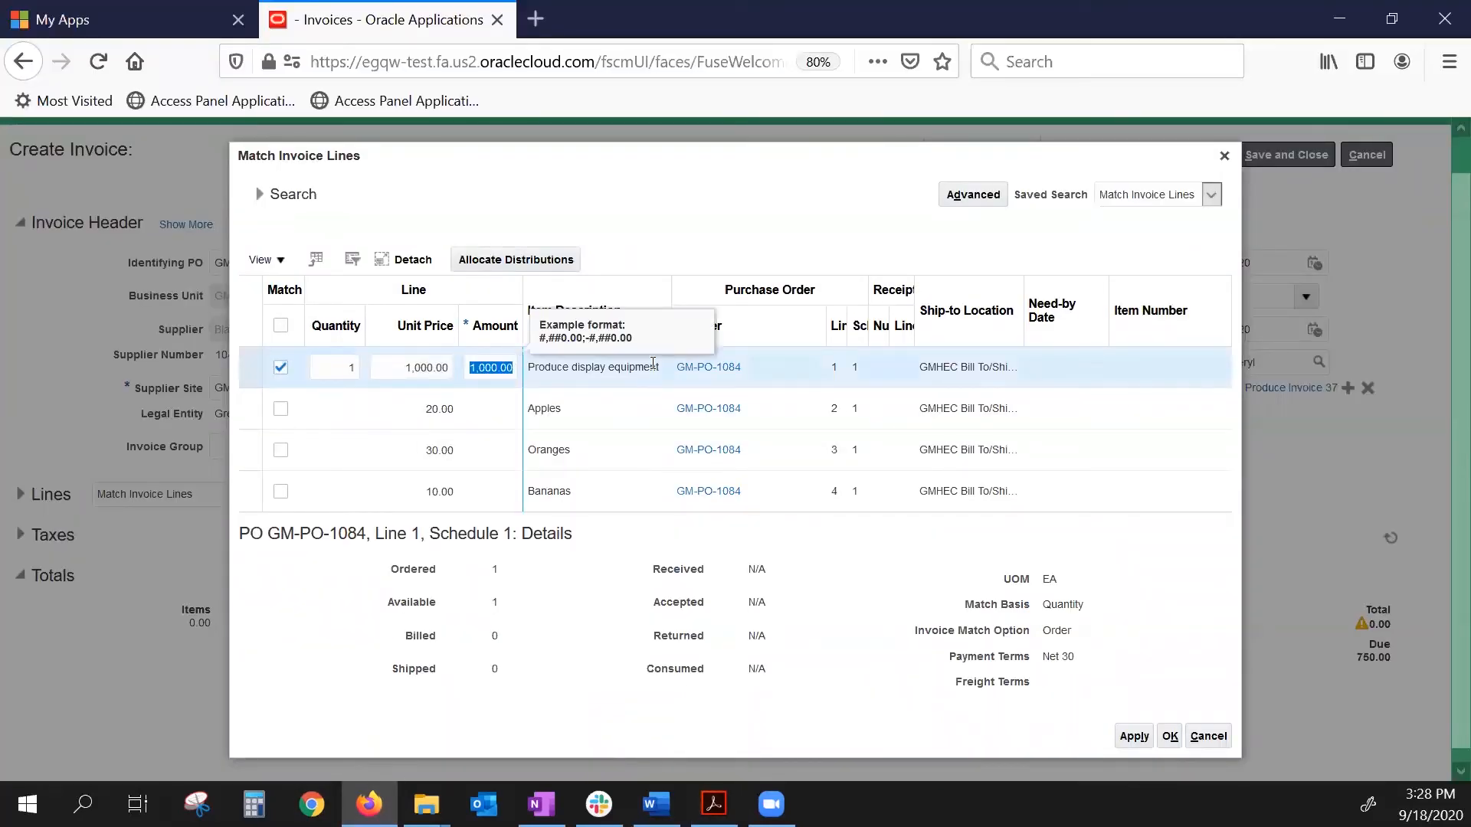
text(100)
key(Tab)
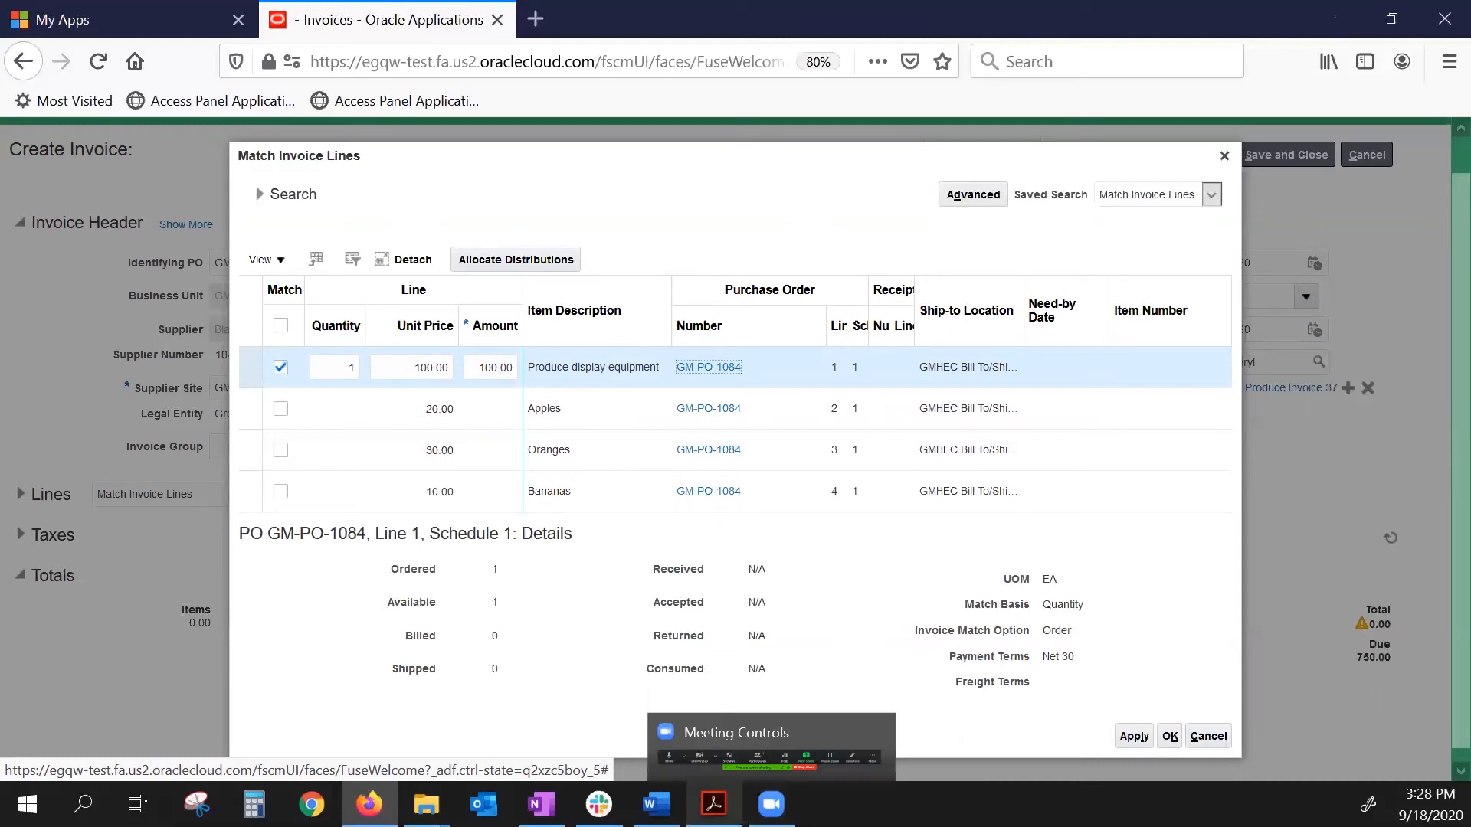
Check the billed apple quantity on the supplier's PDF and match the Apples line with a quantity of 10
mouse_move(719, 779)
click(726, 735)
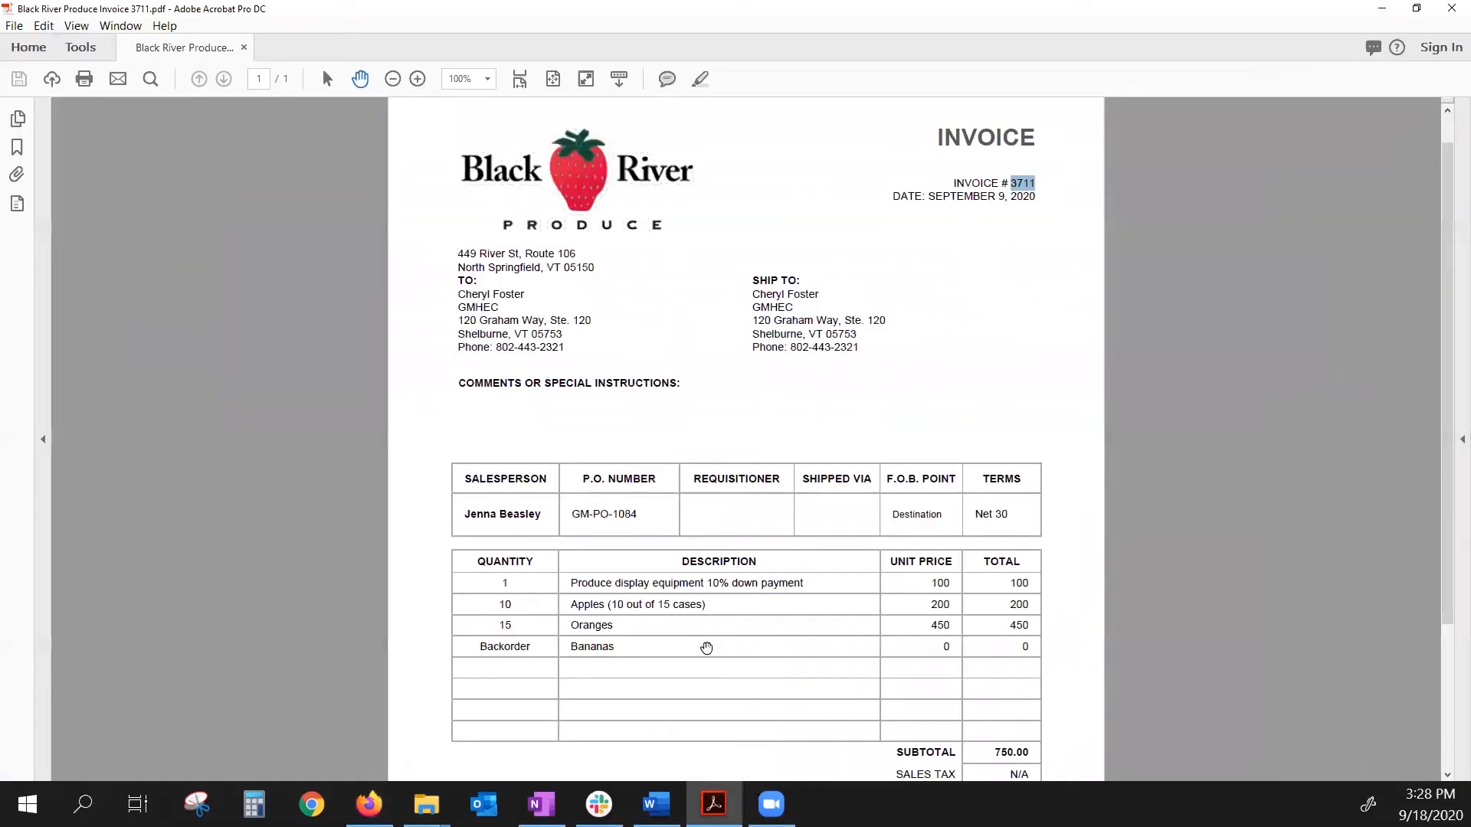
scroll(687, 469, down, 1)
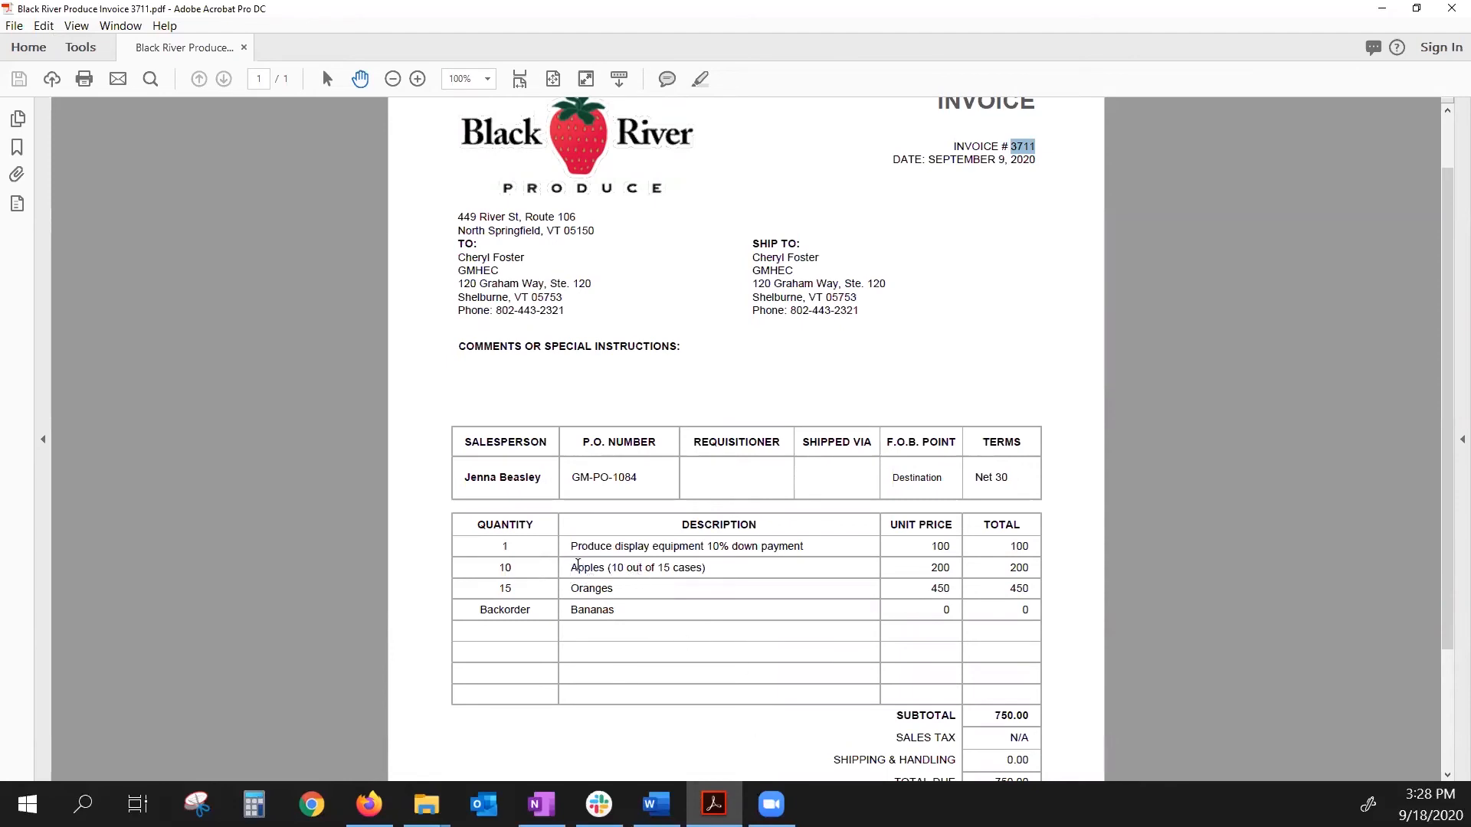
click(370, 804)
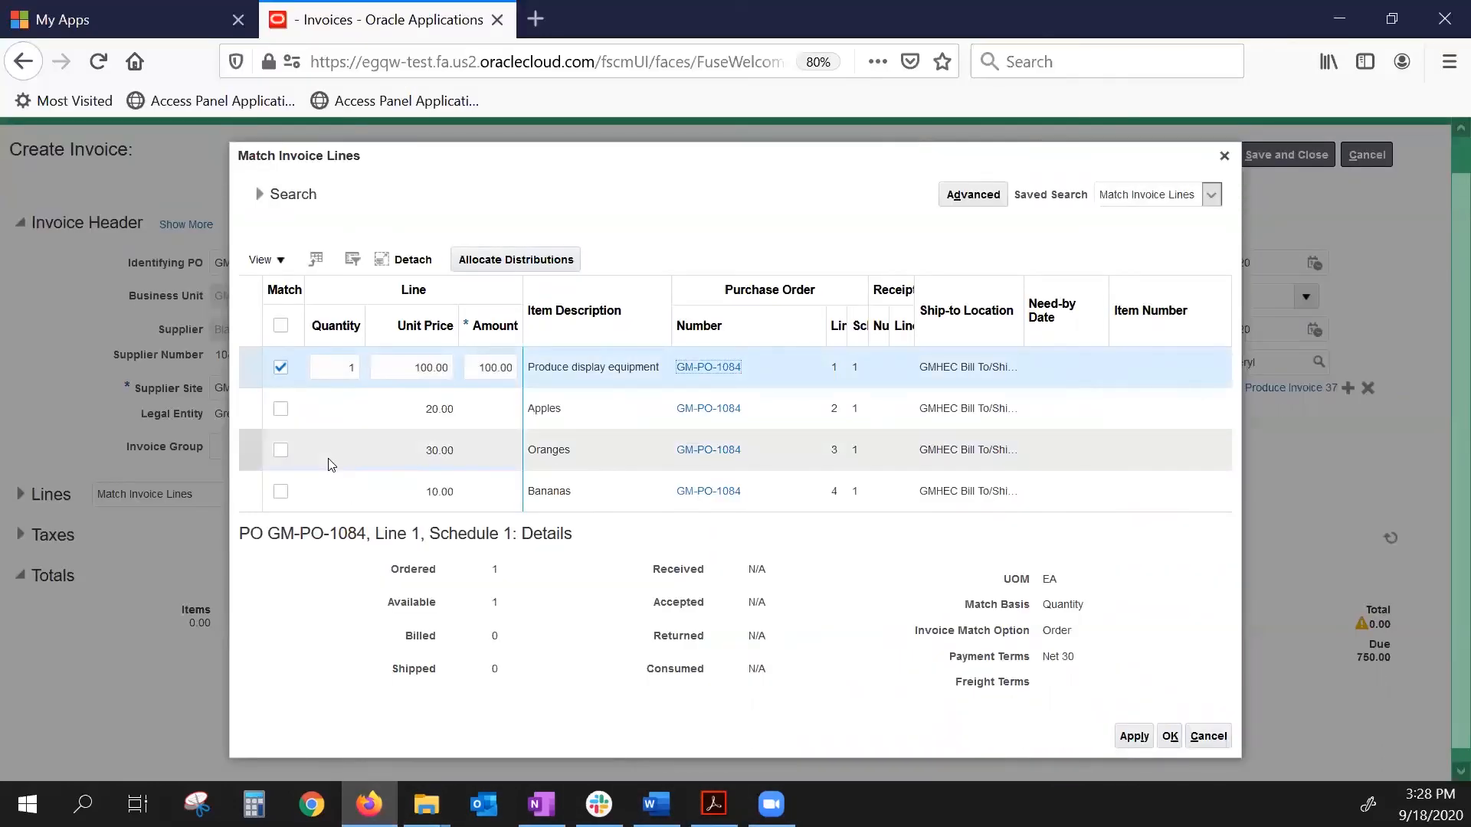
click(283, 412)
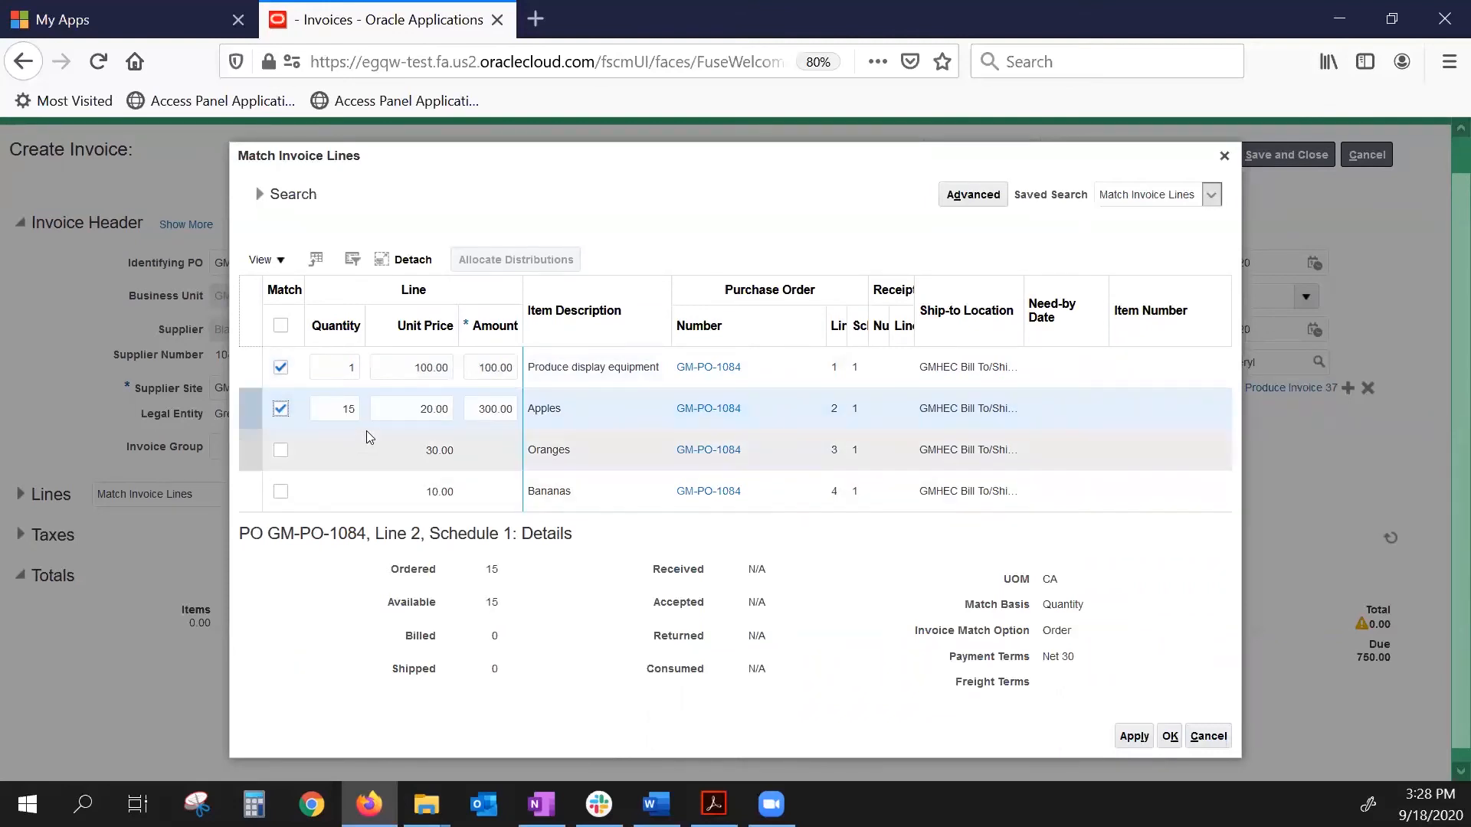
drag(337, 410, 367, 409)
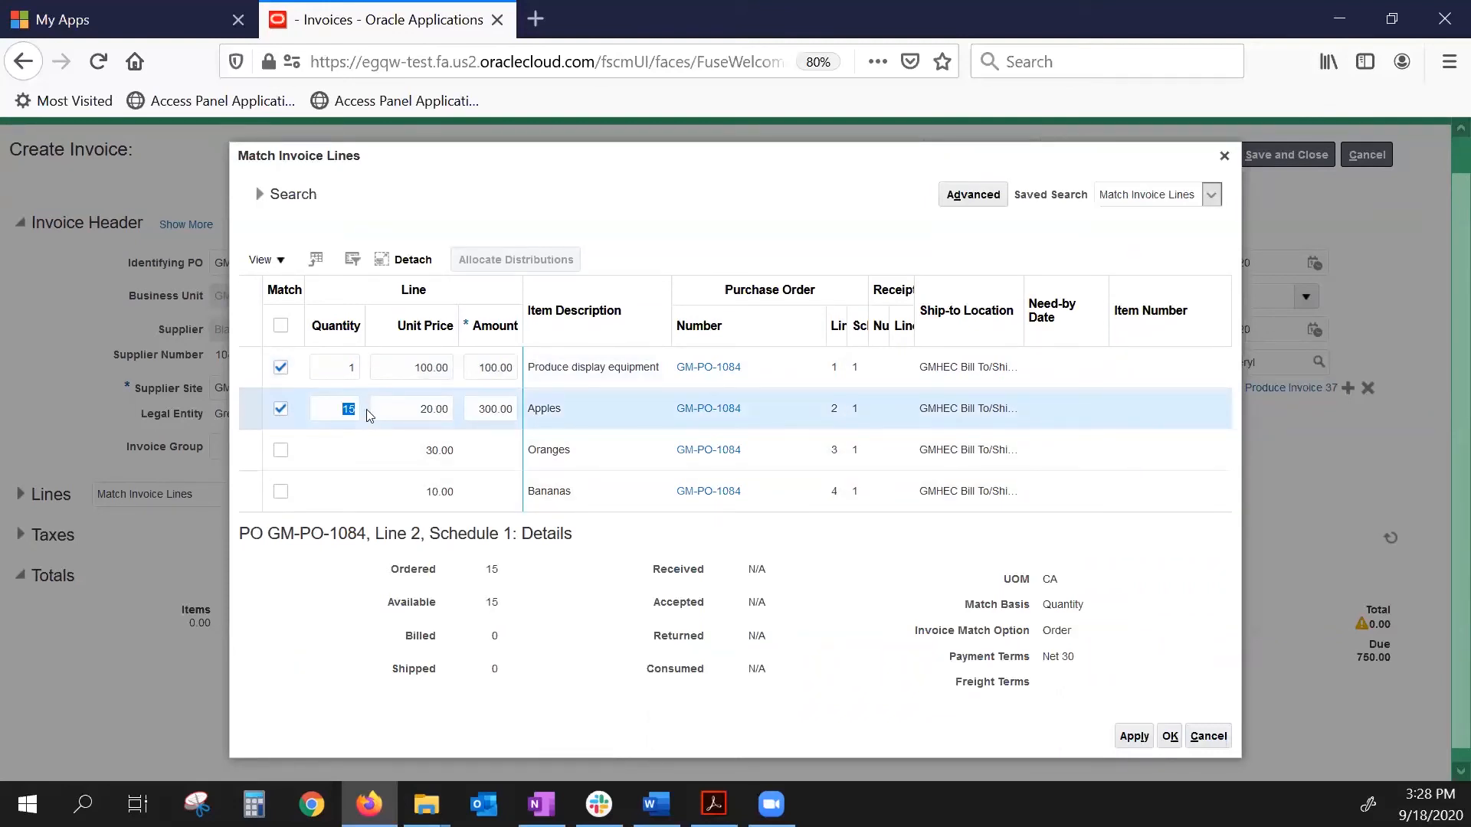
text(10)
key(Tab)
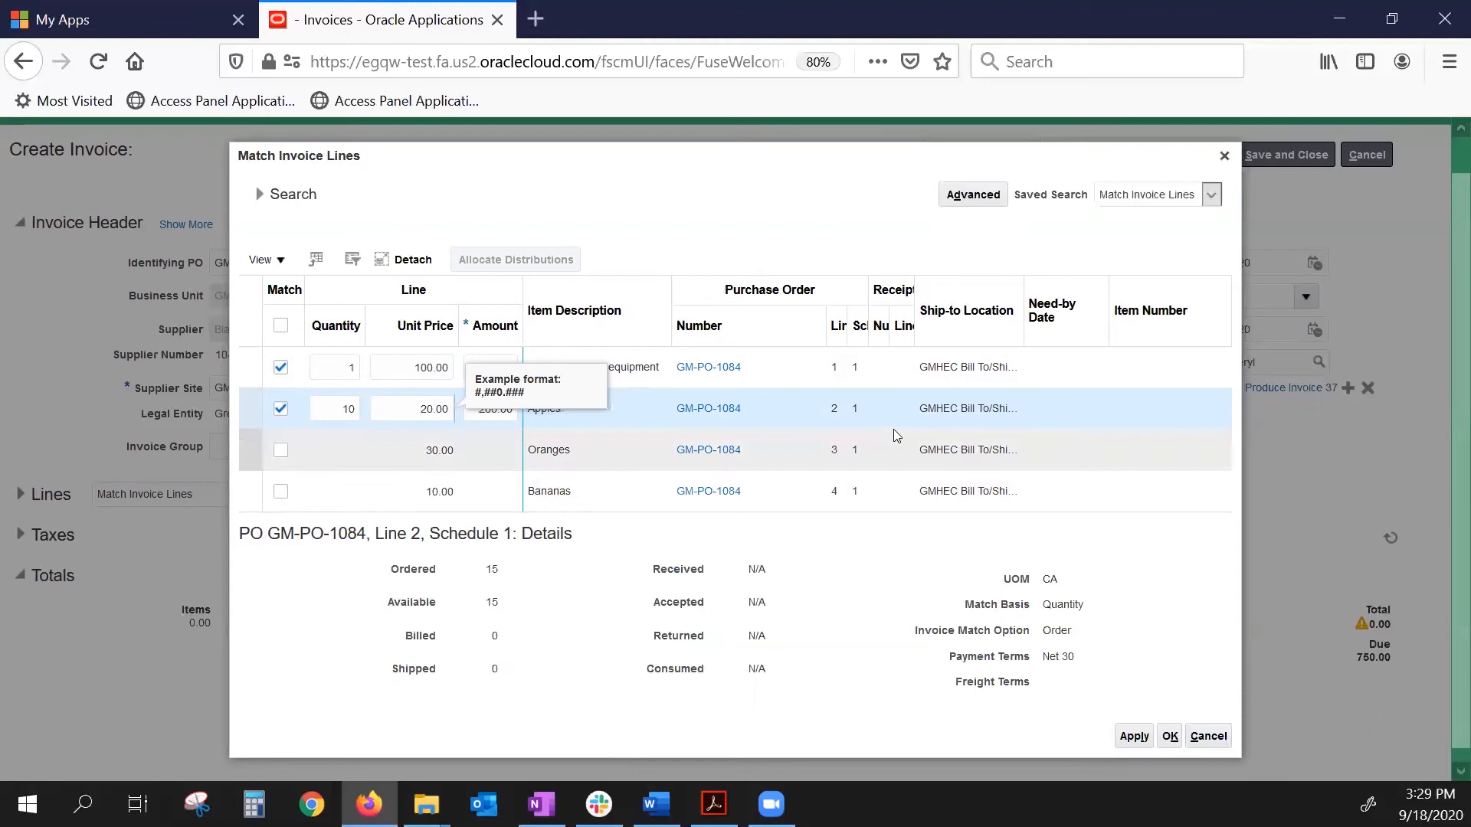
click(513, 369)
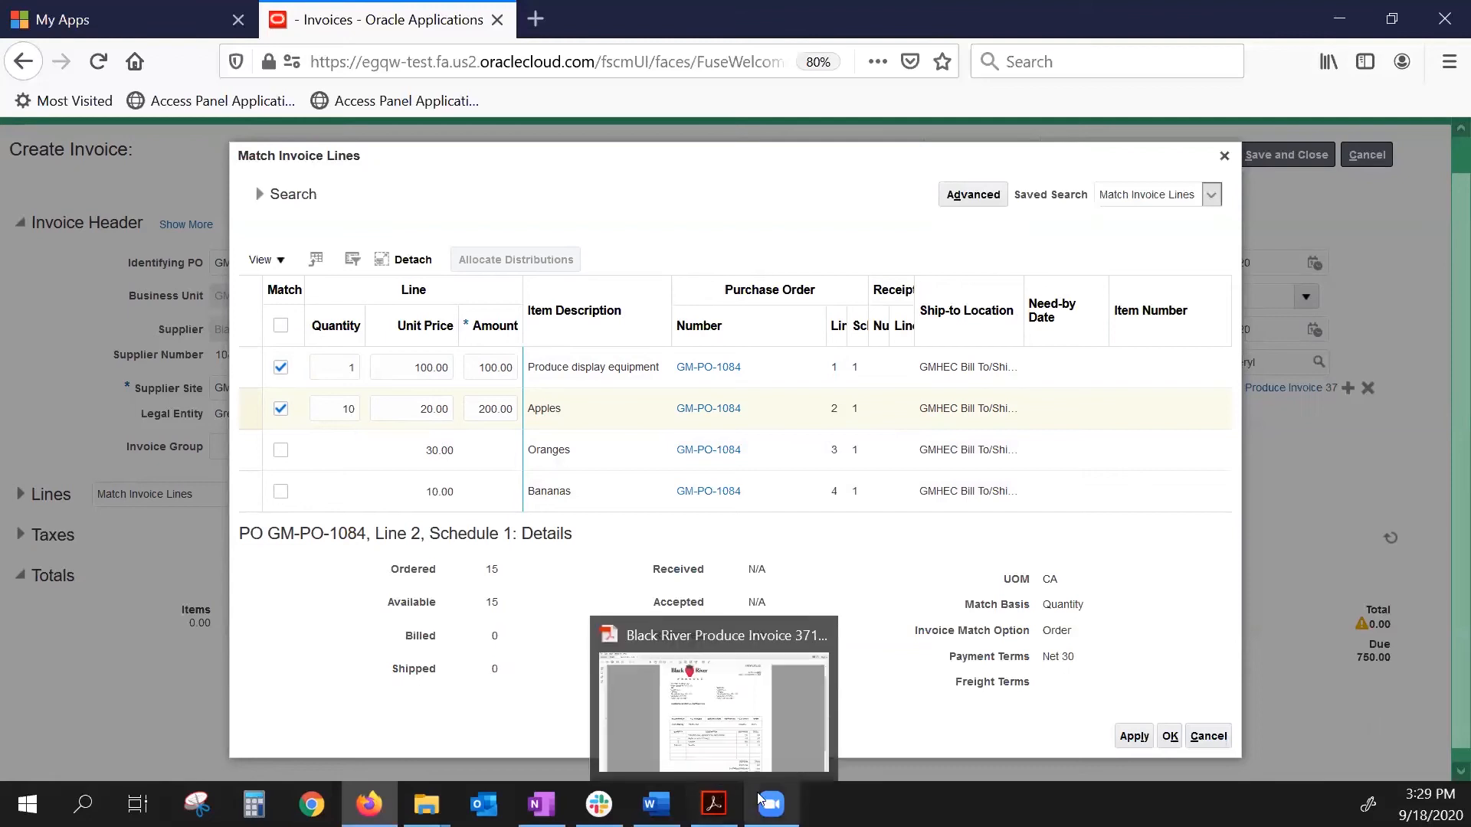
Check the oranges on the supplier's PDF, match the full Oranges line, and apply the matched lines to the invoice
click(713, 804)
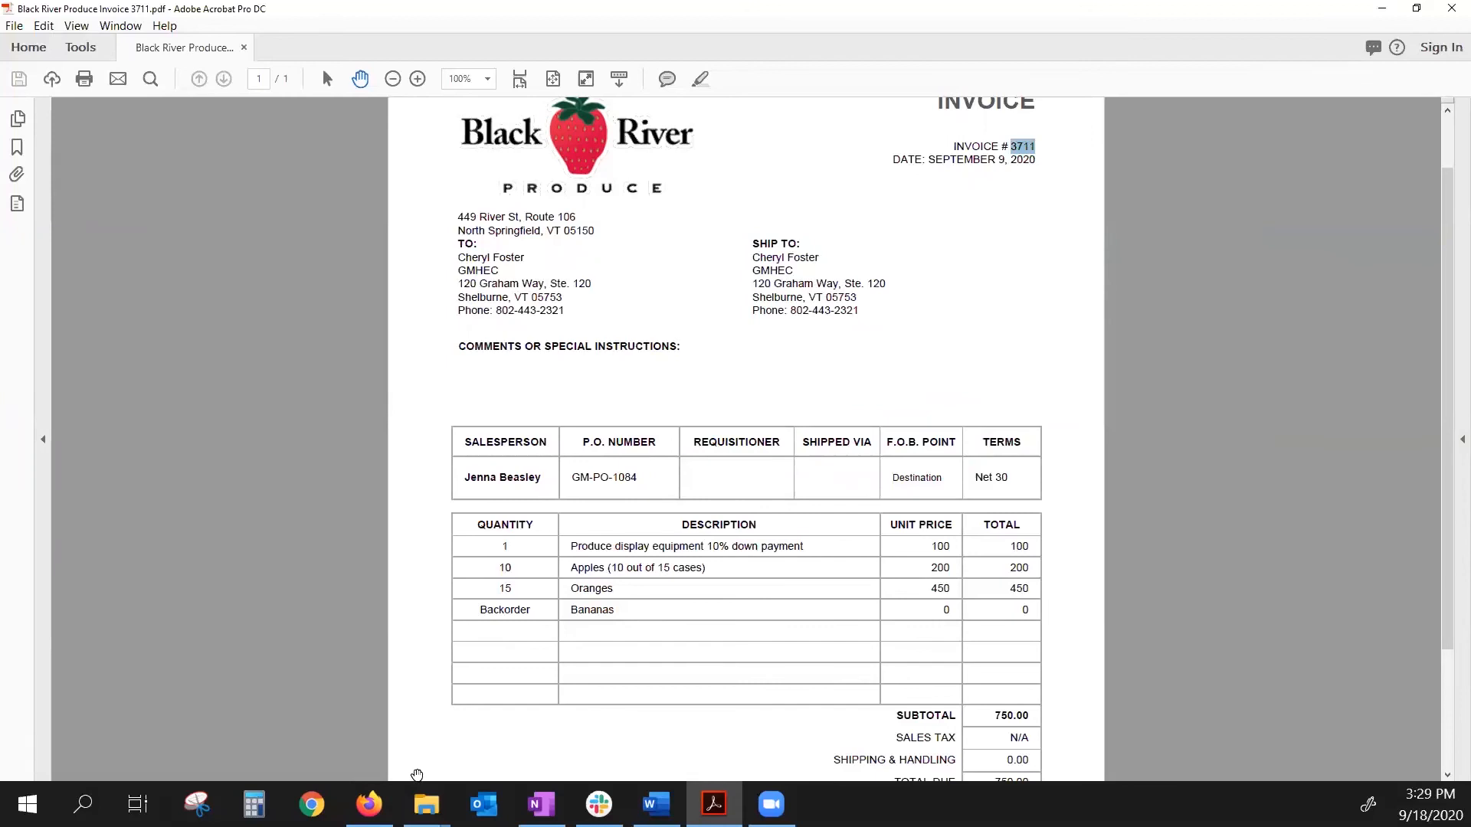
click(370, 805)
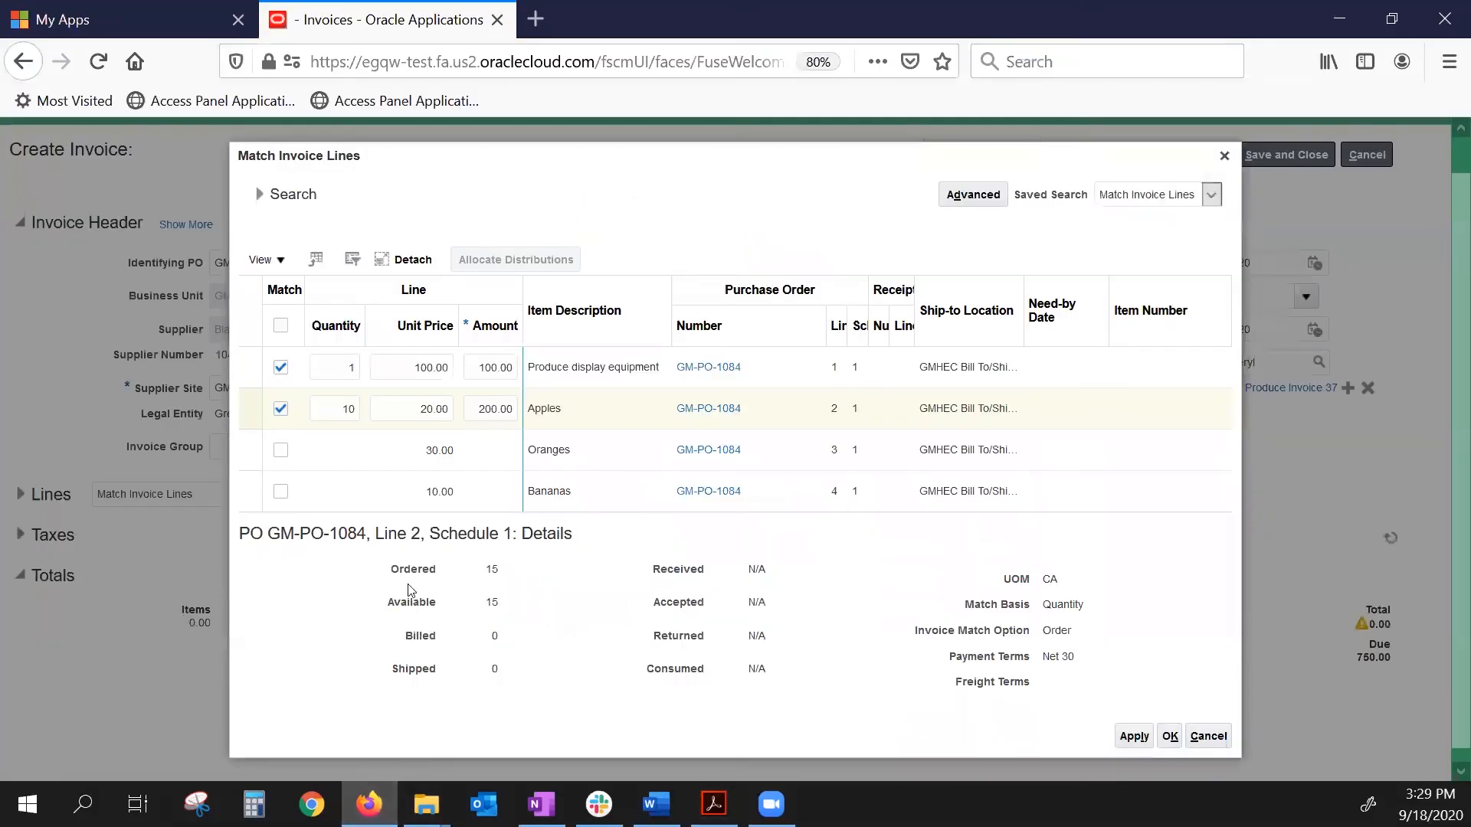
click(280, 451)
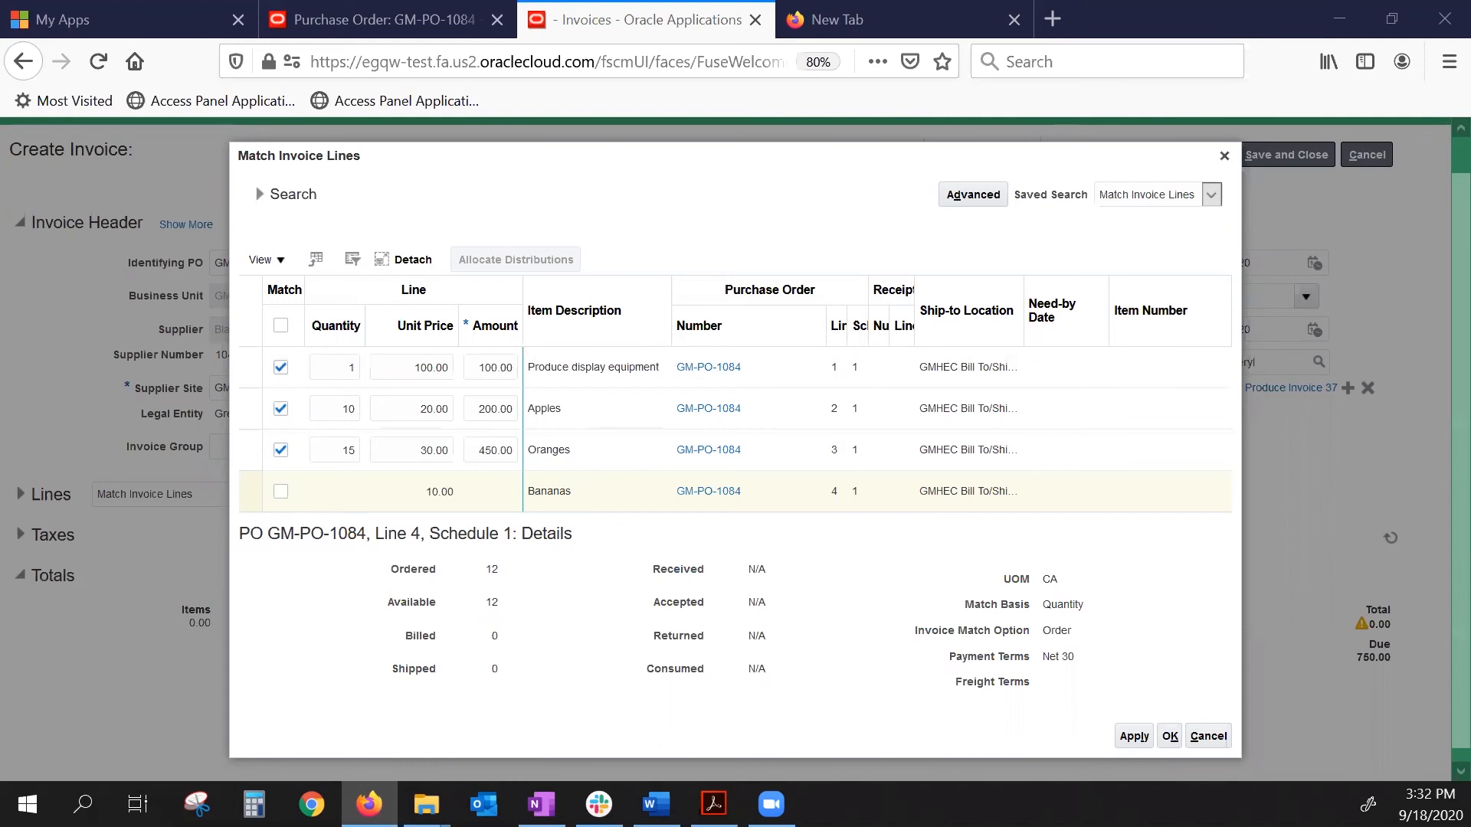
click(1134, 736)
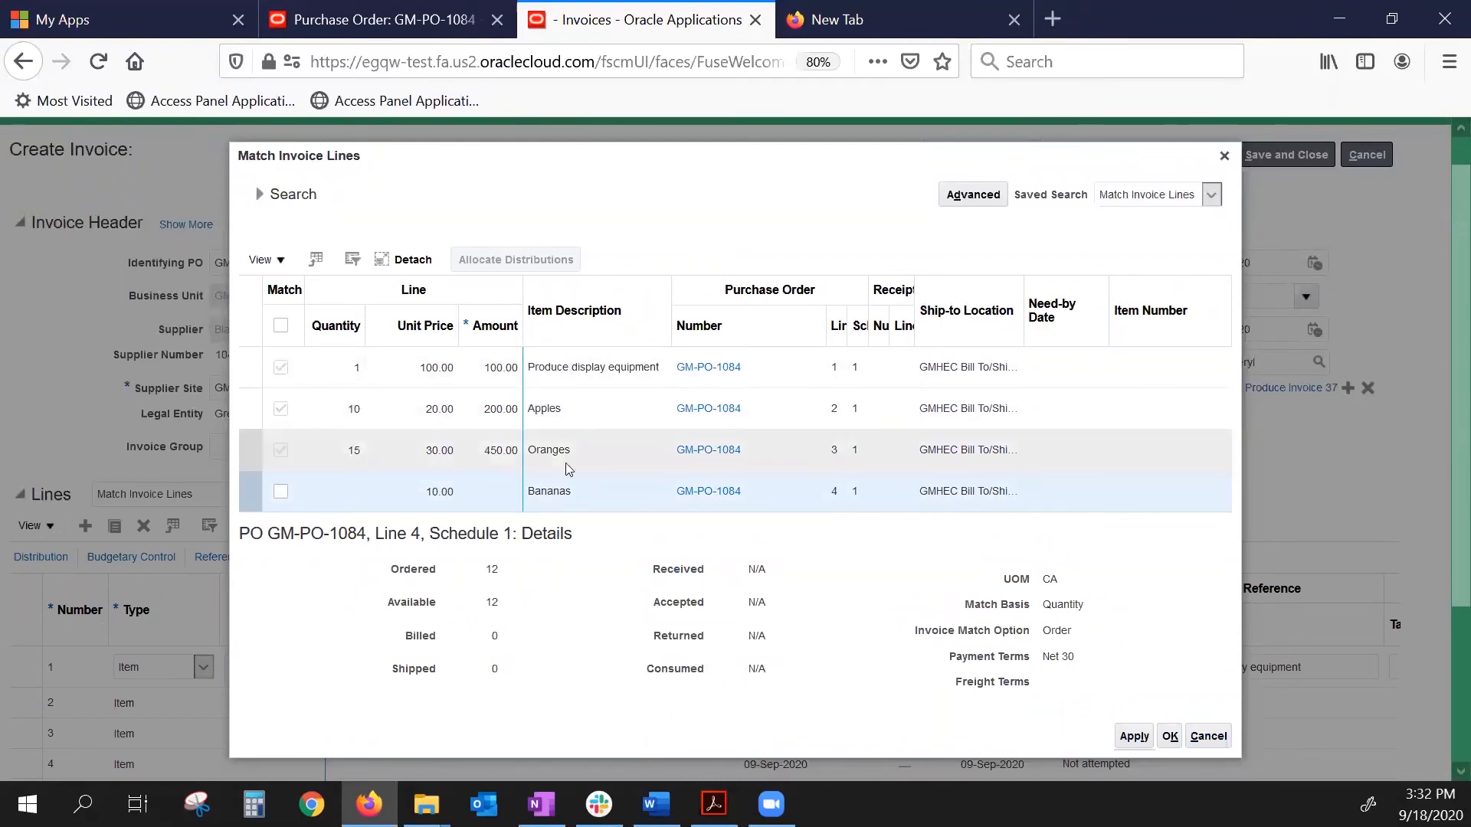
click(1169, 737)
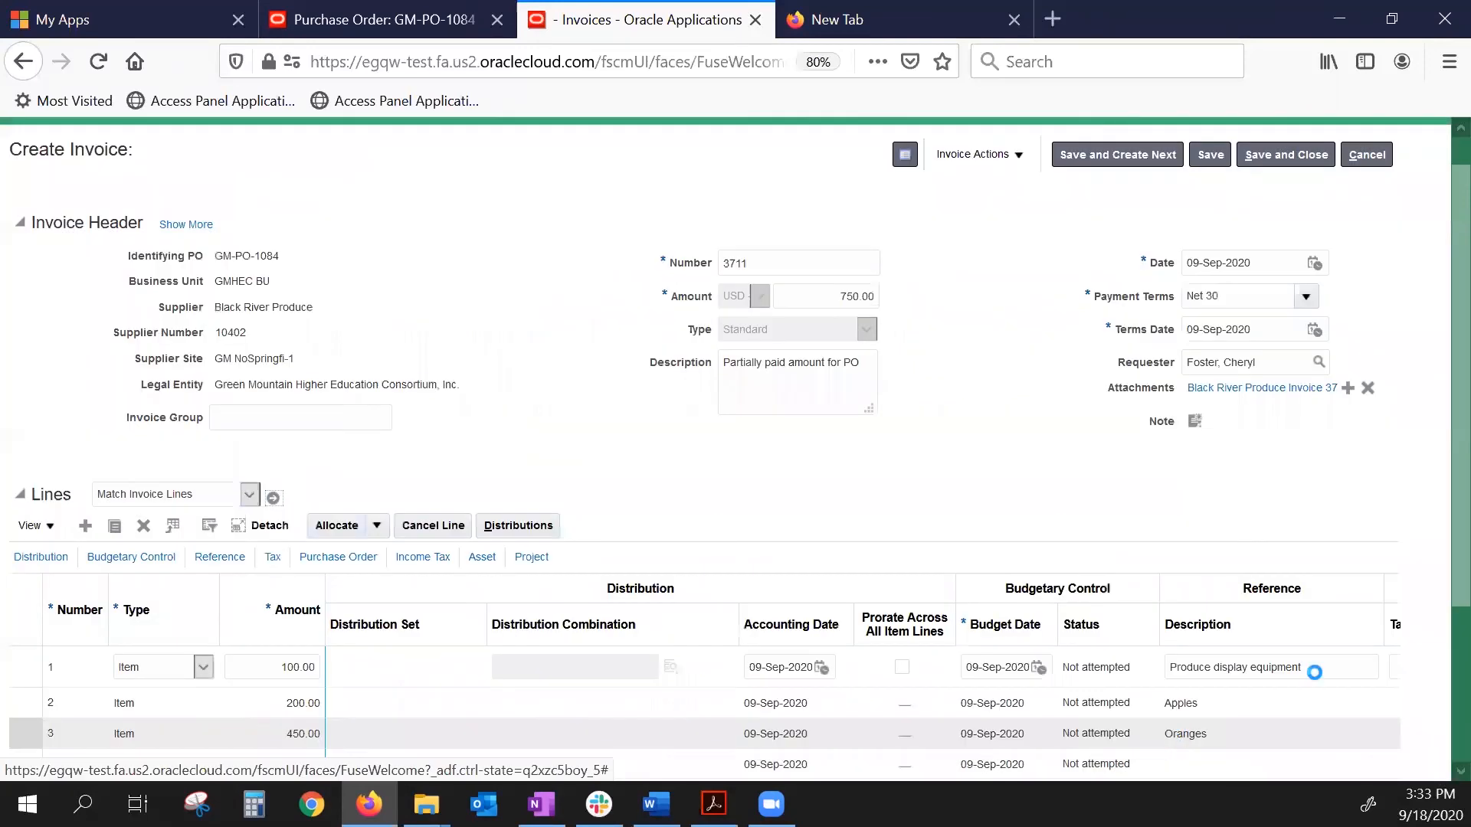
Review the matched invoice lines and compare the invoice totals with the header amount
scroll(1290, 575, down, 2)
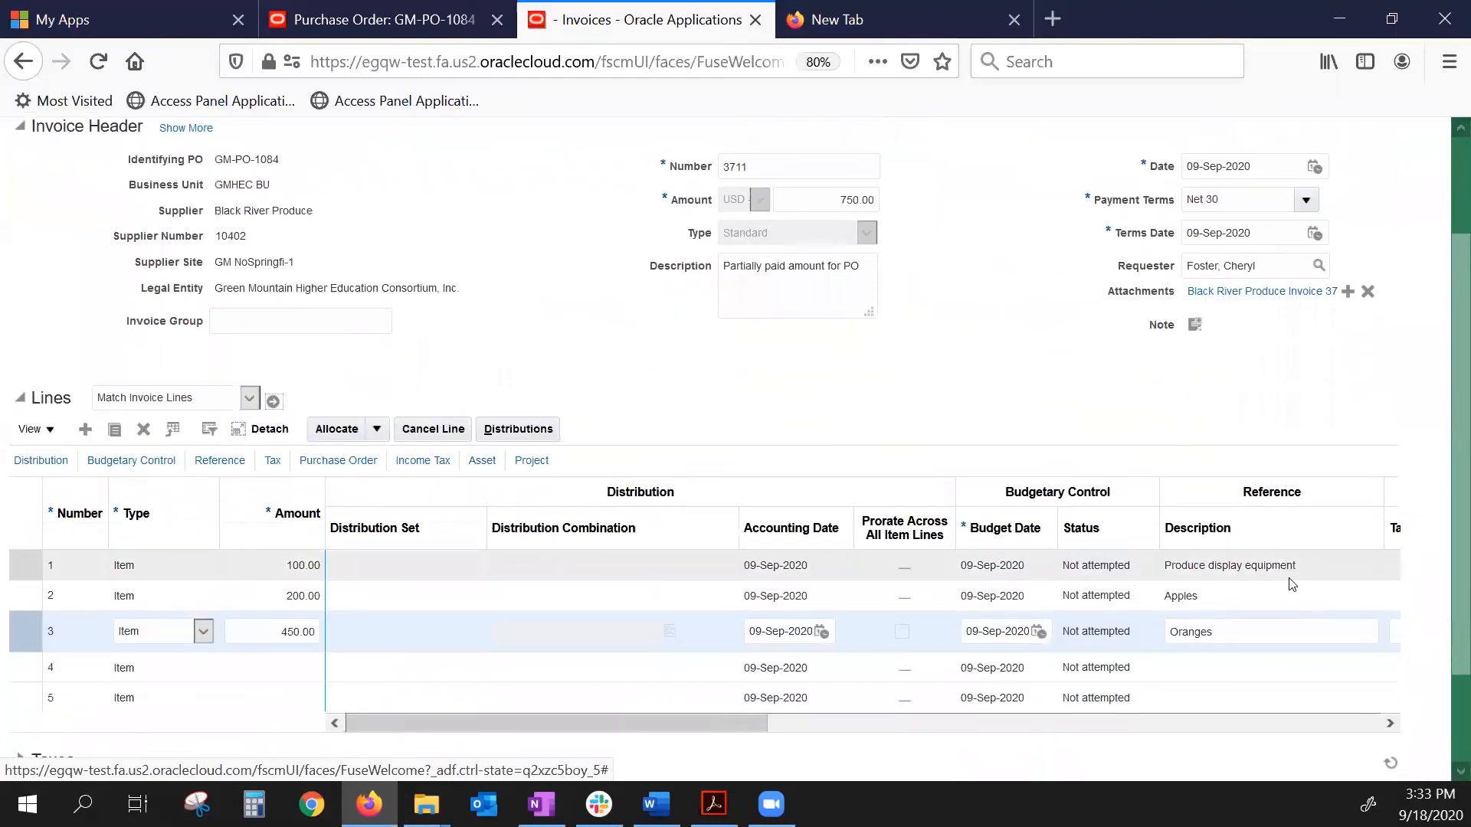
scroll(1291, 585, down, 2)
scroll(1288, 571, up, 4)
scroll(1287, 563, down, 1)
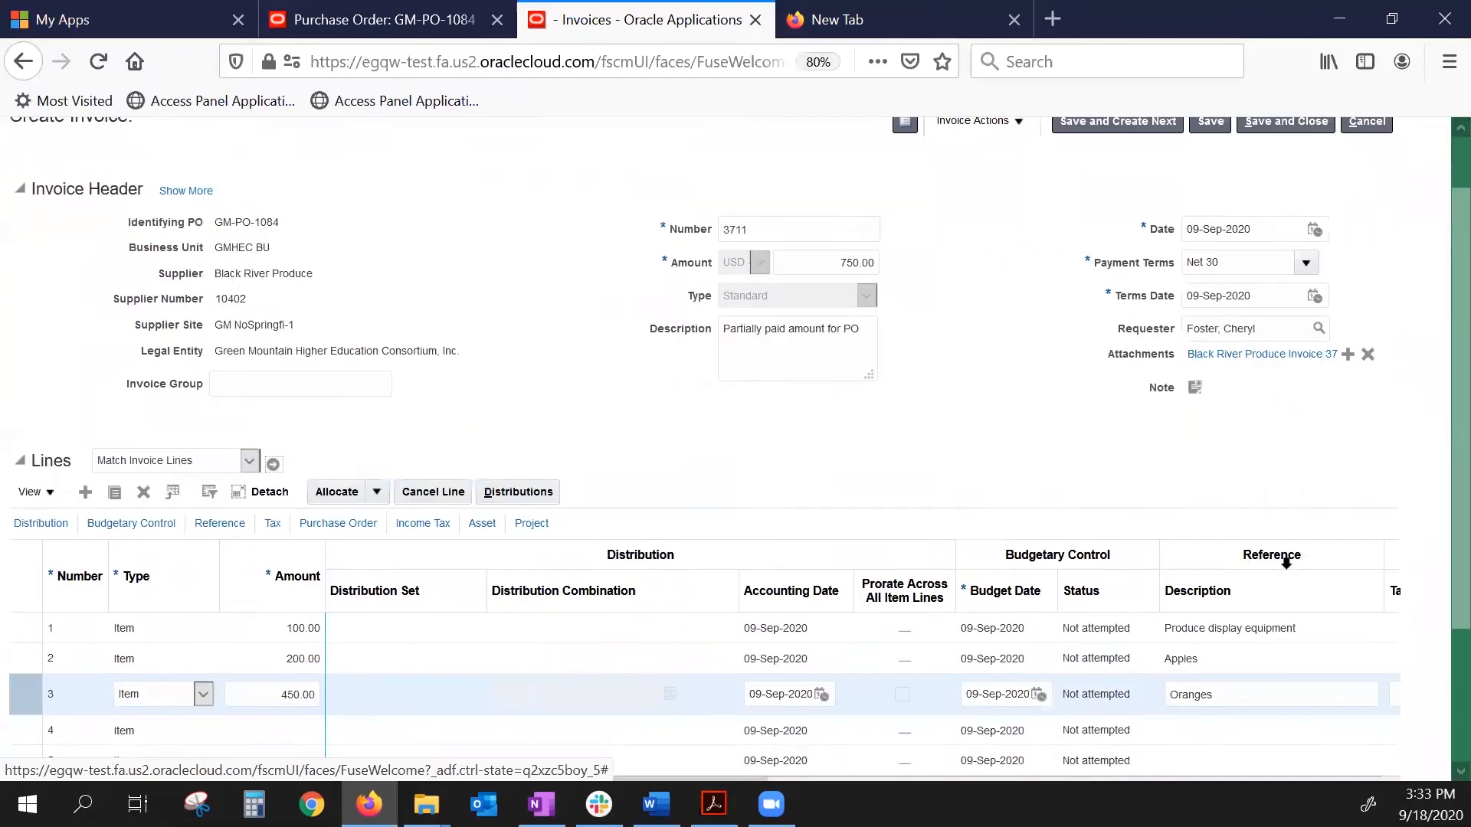
scroll(1286, 563, down, 4)
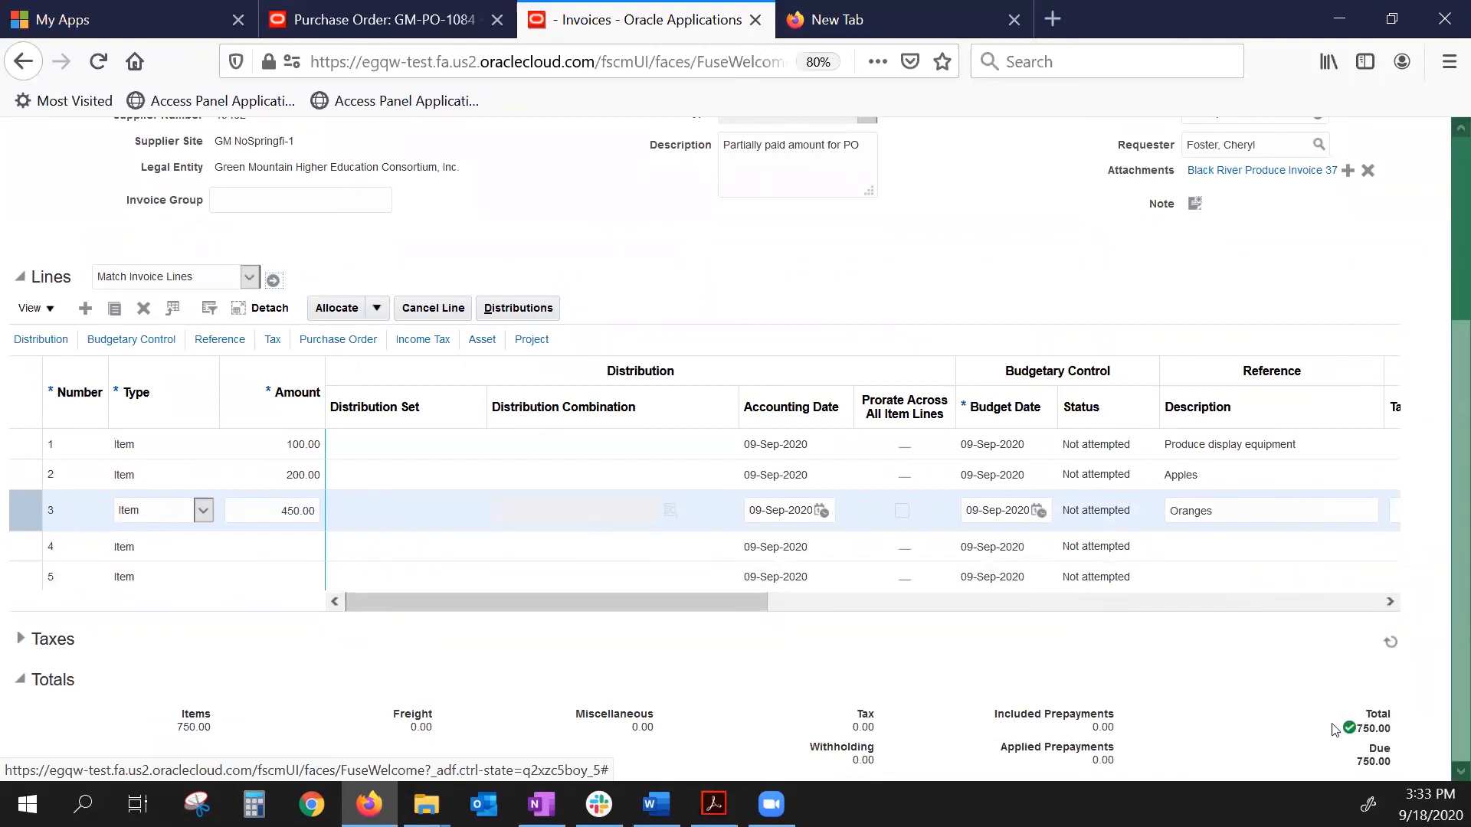
scroll(1244, 705, up, 2)
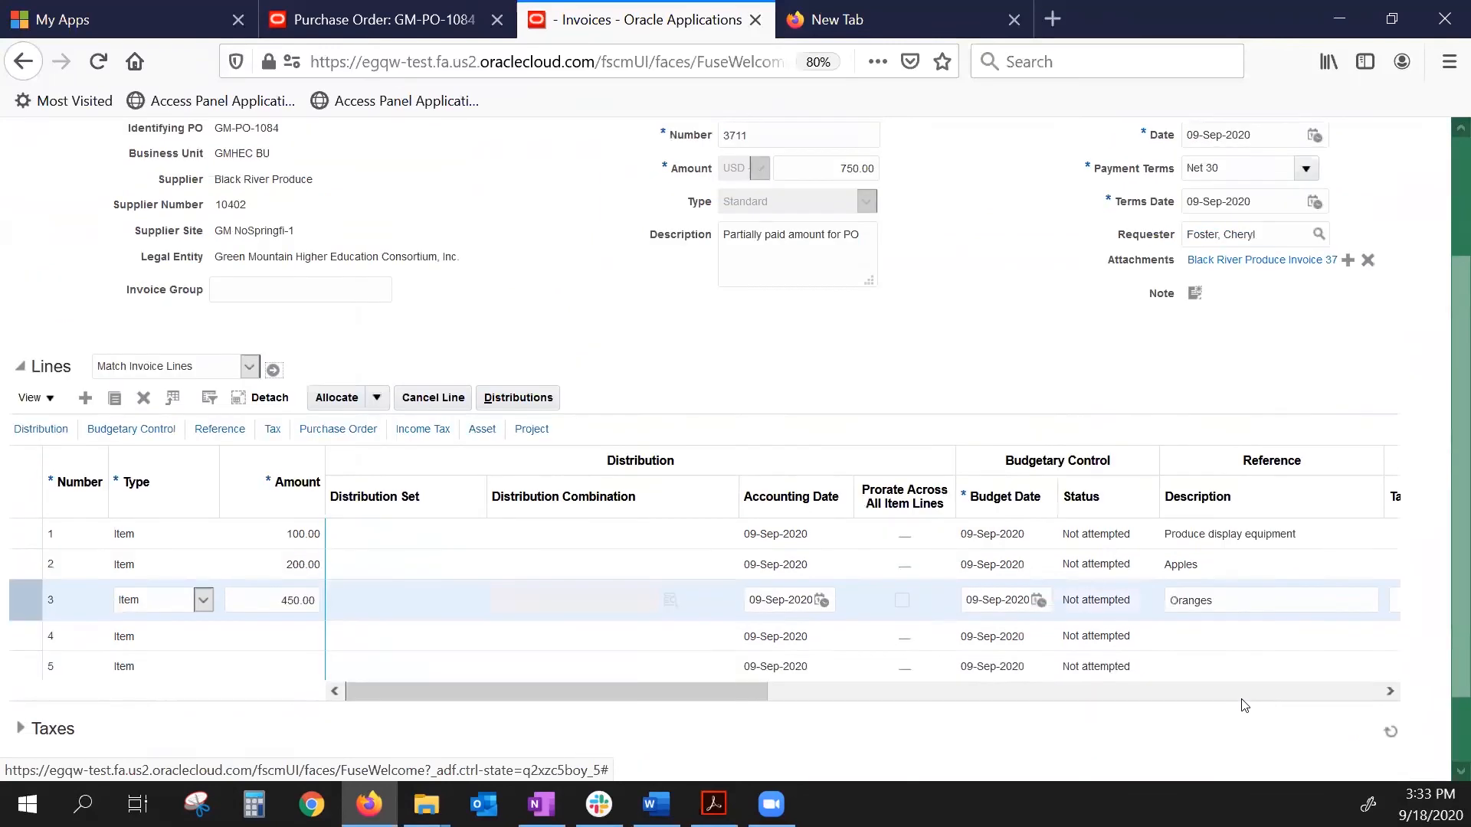
scroll(1245, 705, up, 2)
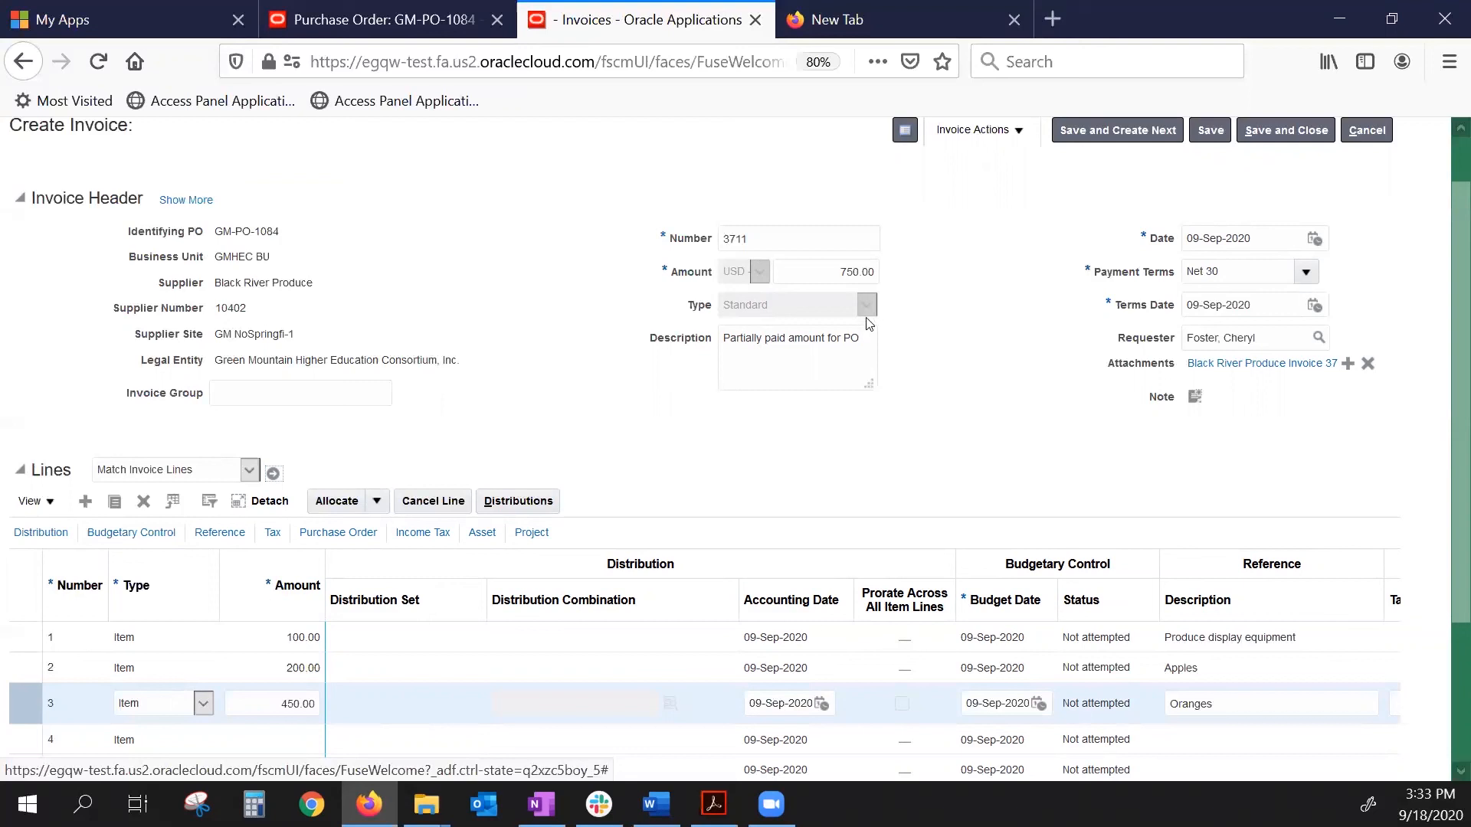
scroll(1019, 318, up, 2)
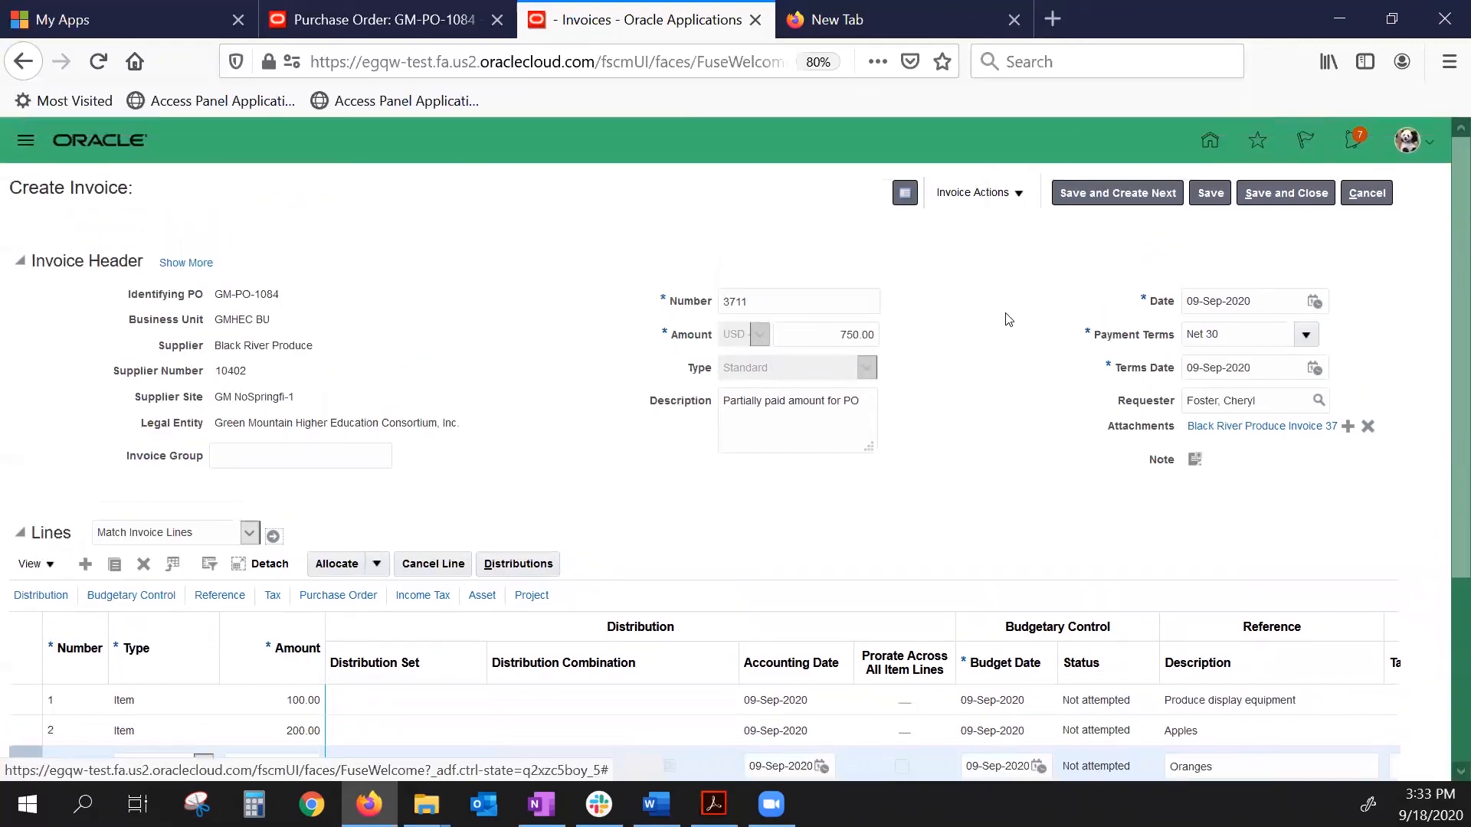
Validate the Black River Produce invoice
click(1016, 196)
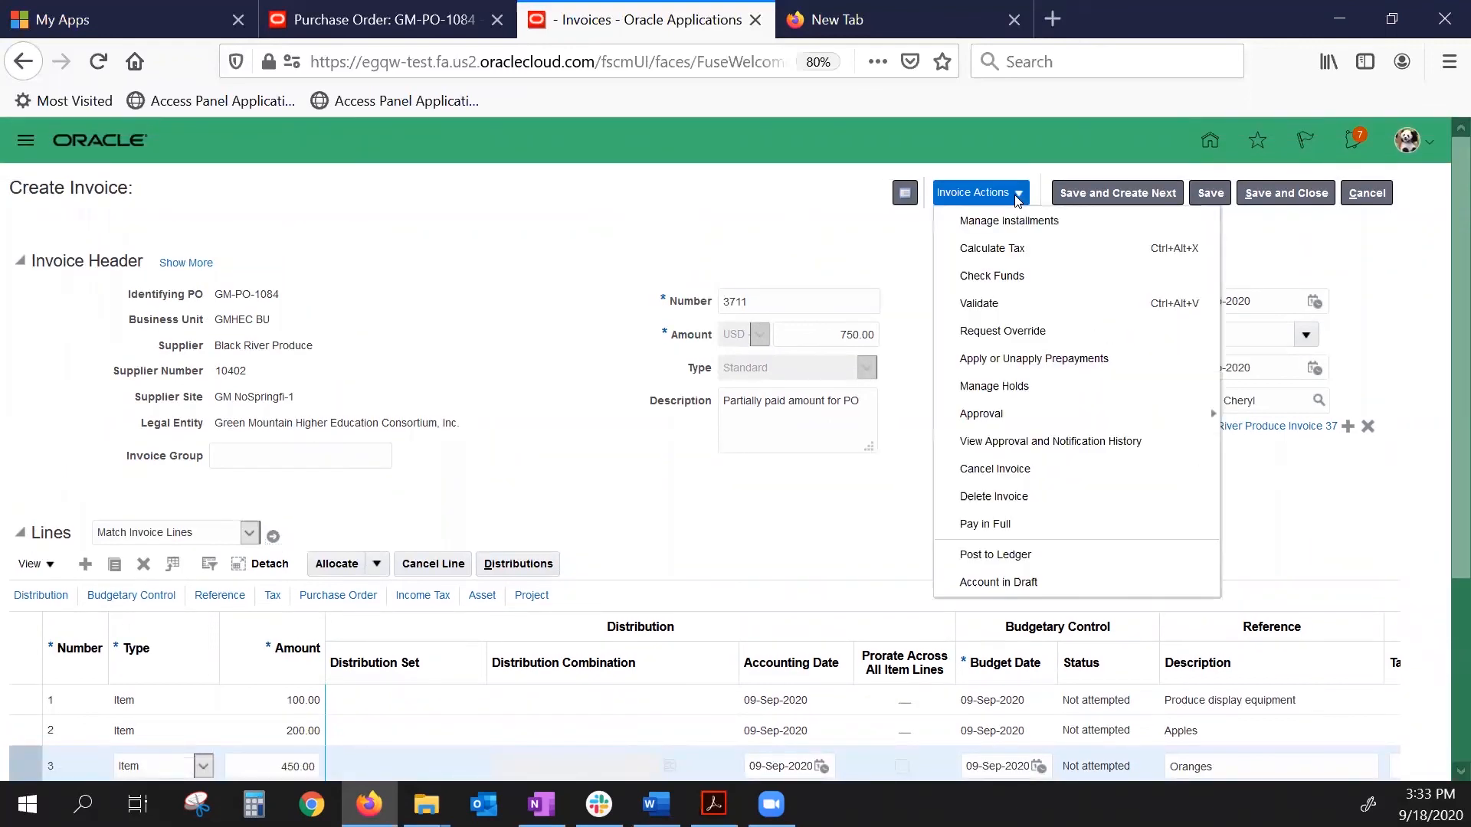
click(1019, 305)
key(alt+Tab)
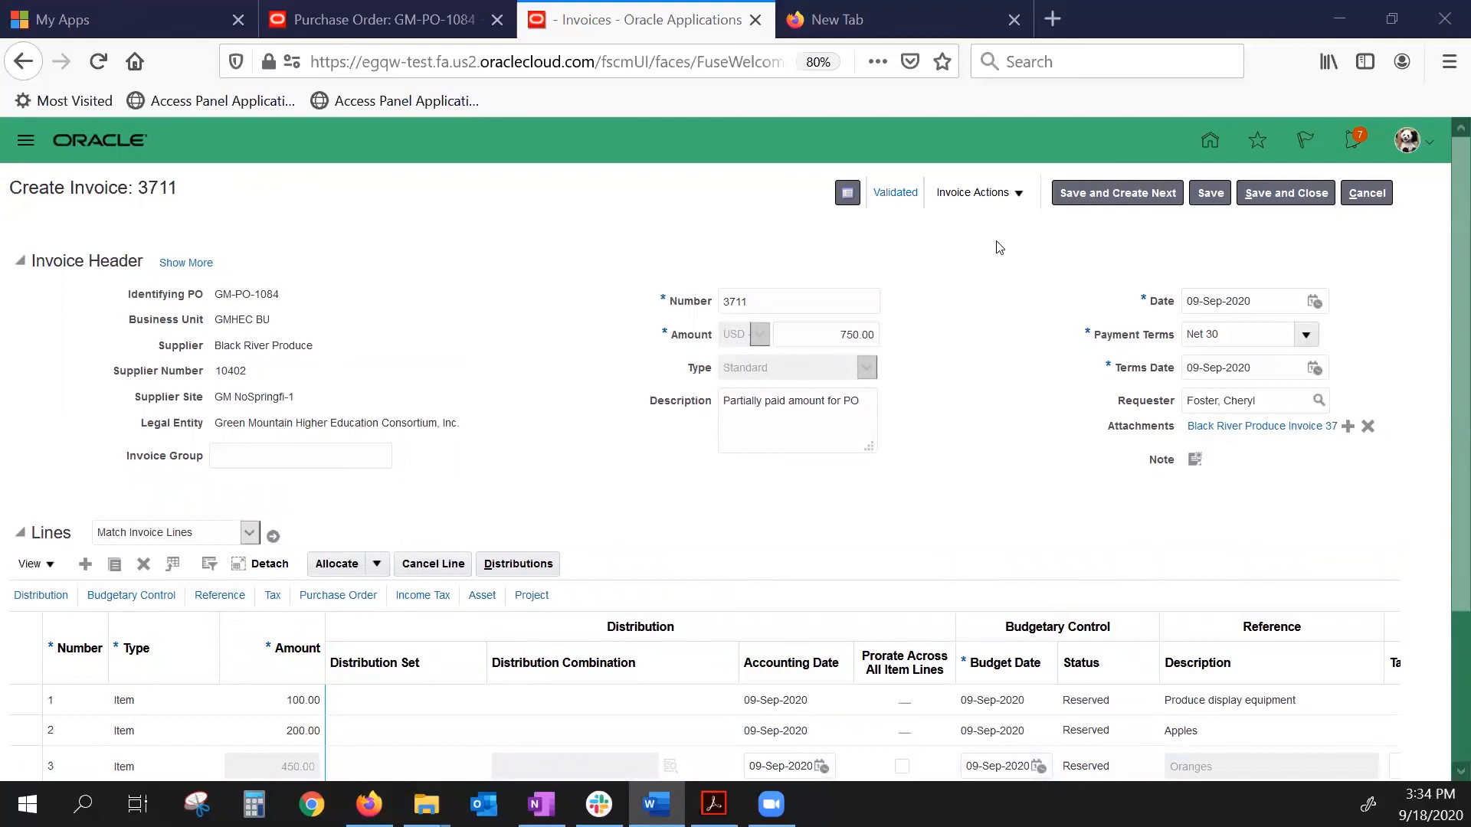
Initiate the approval of the validated invoice
click(1019, 194)
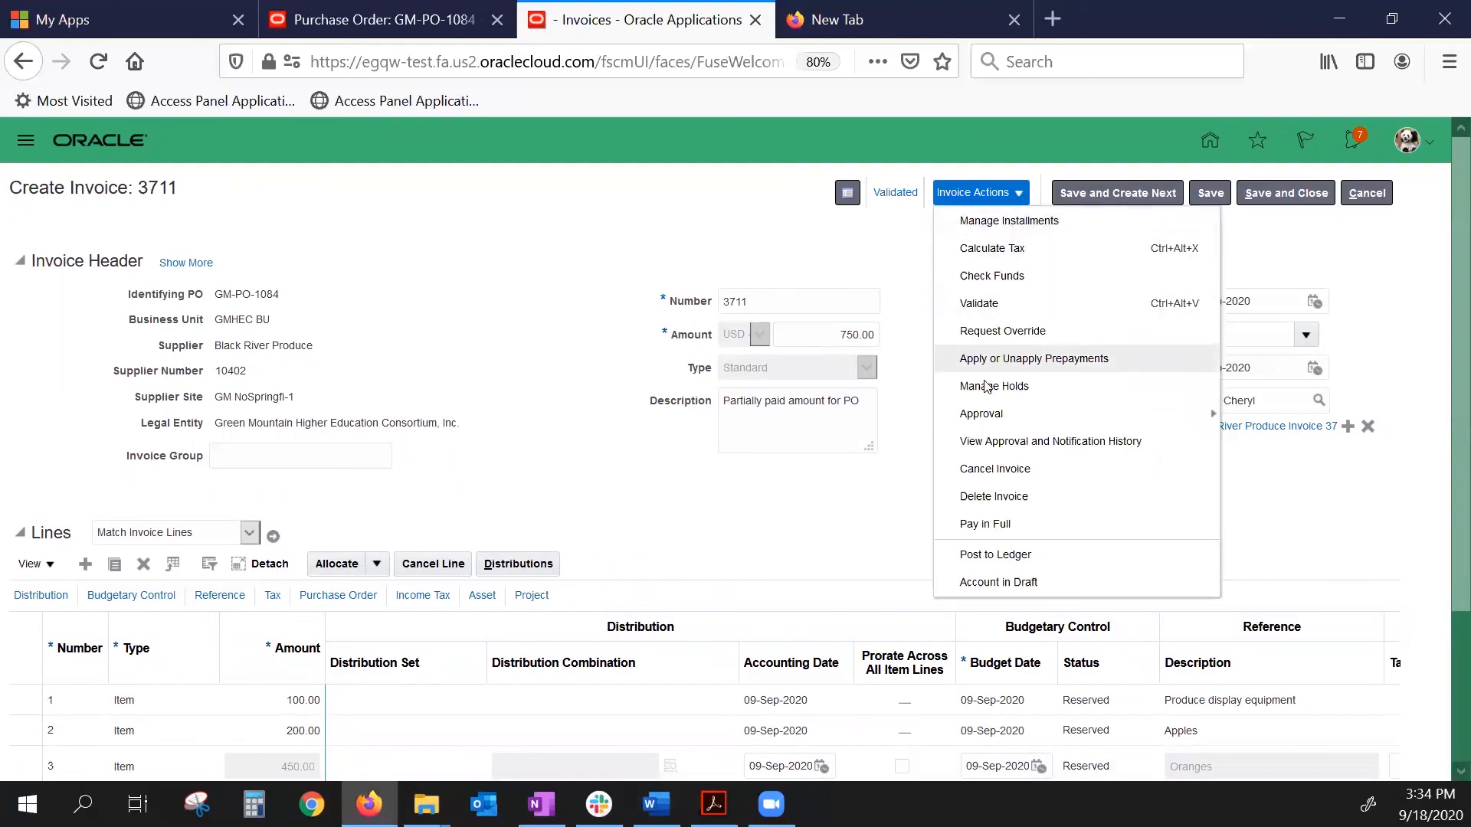
mouse_move(983, 424)
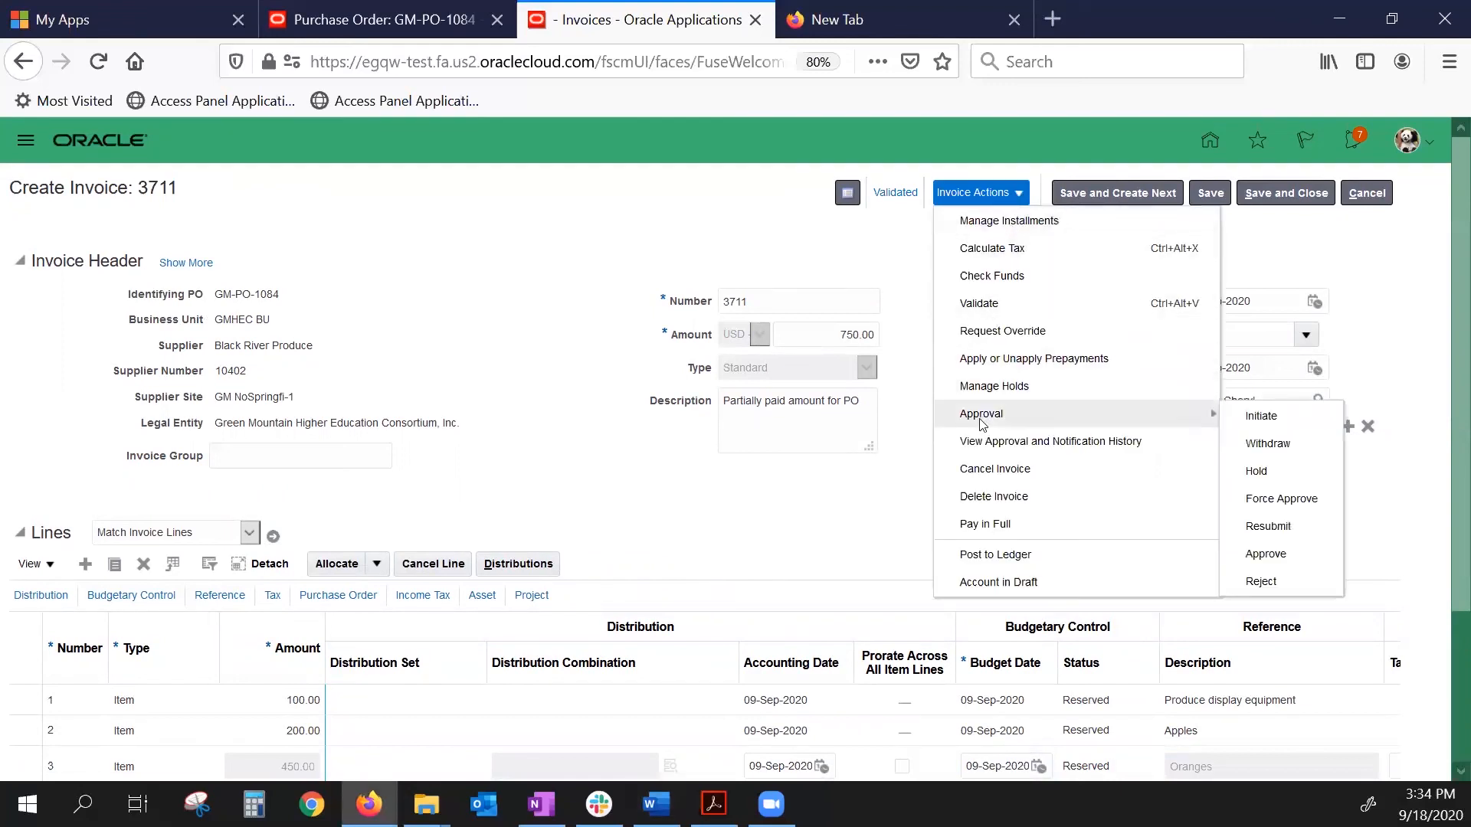
click(1272, 416)
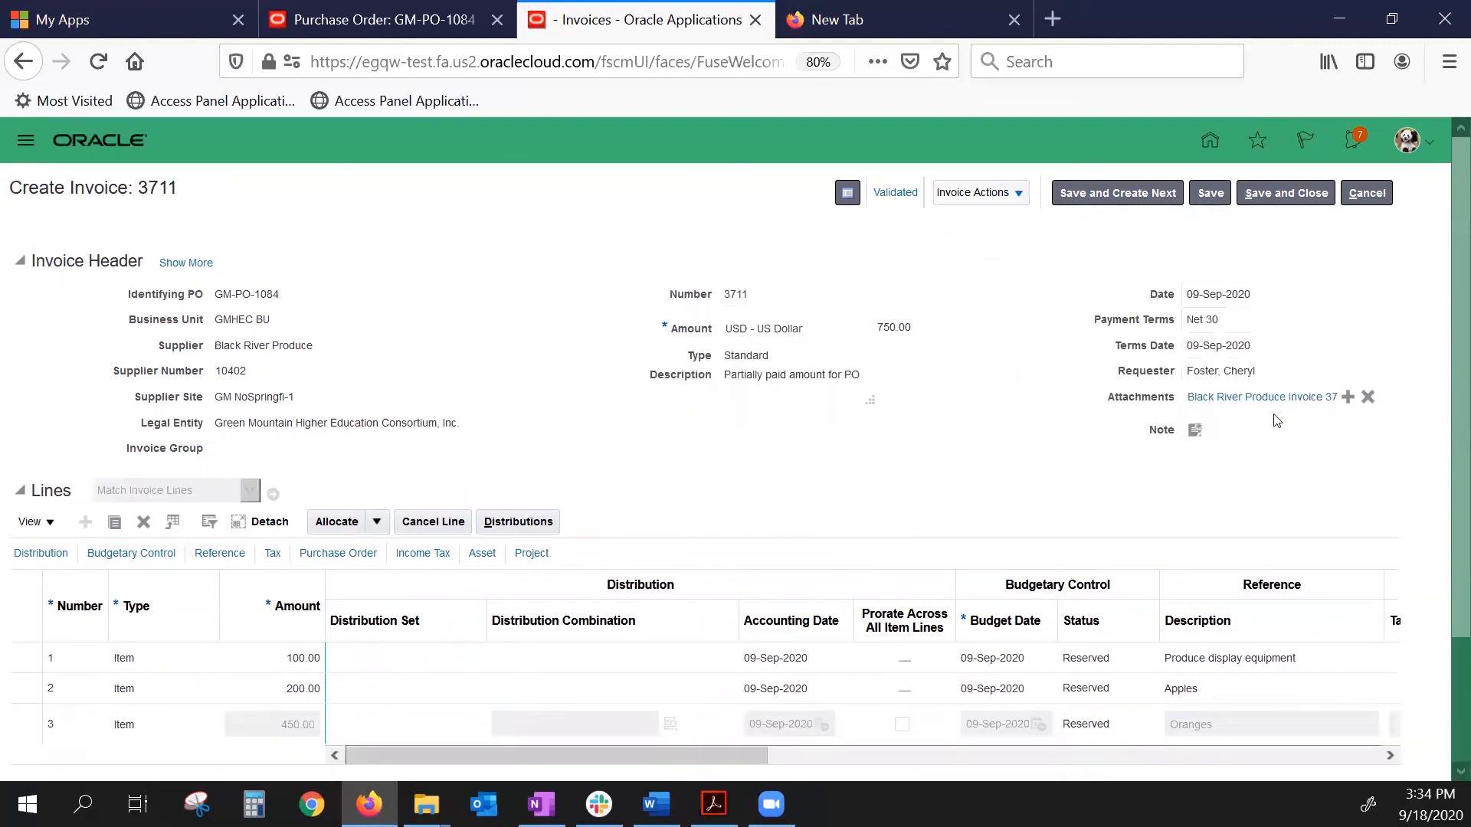